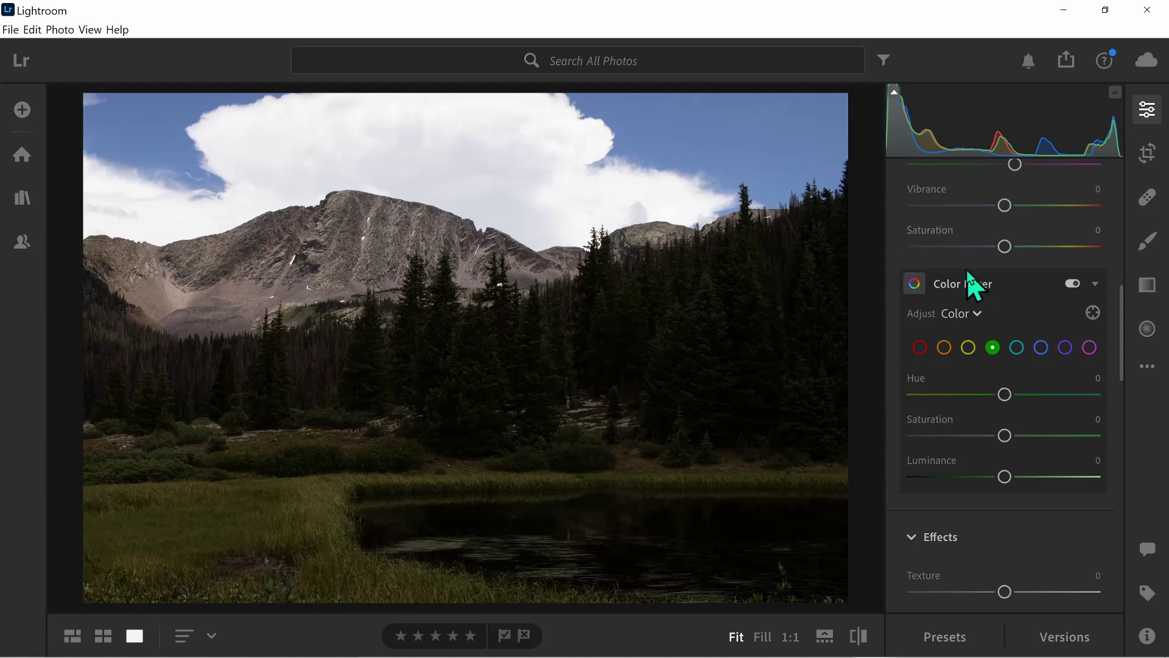
Convert the photo to black and white, then set Shadows to +98 and Highlights to -100
click(975, 281)
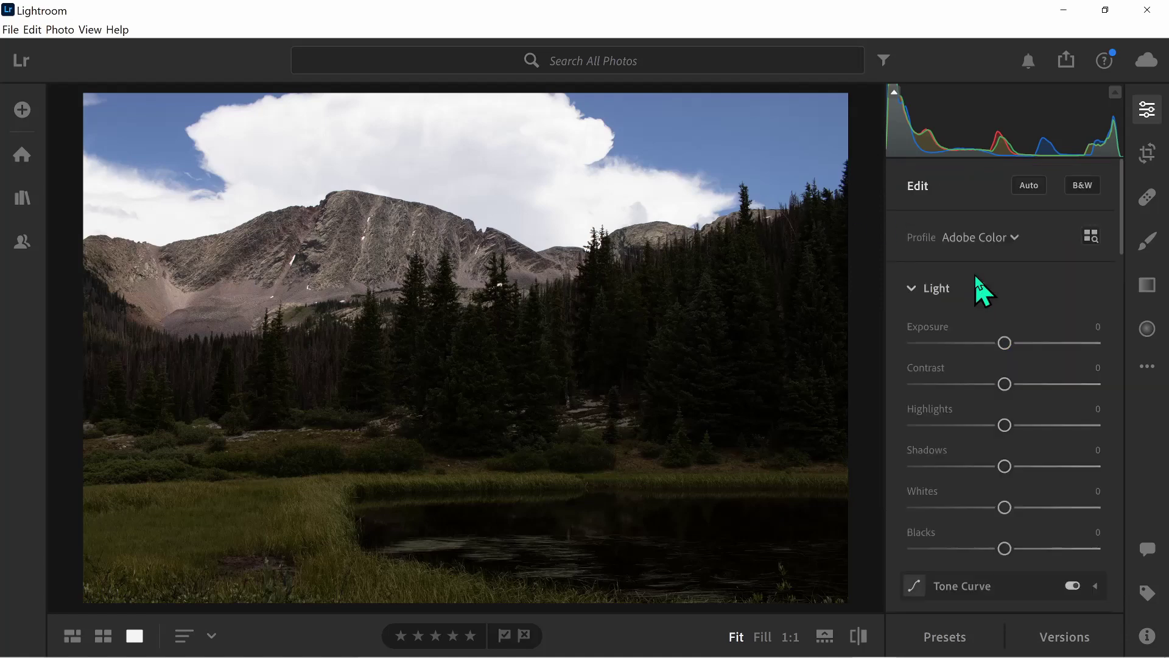
click(1078, 186)
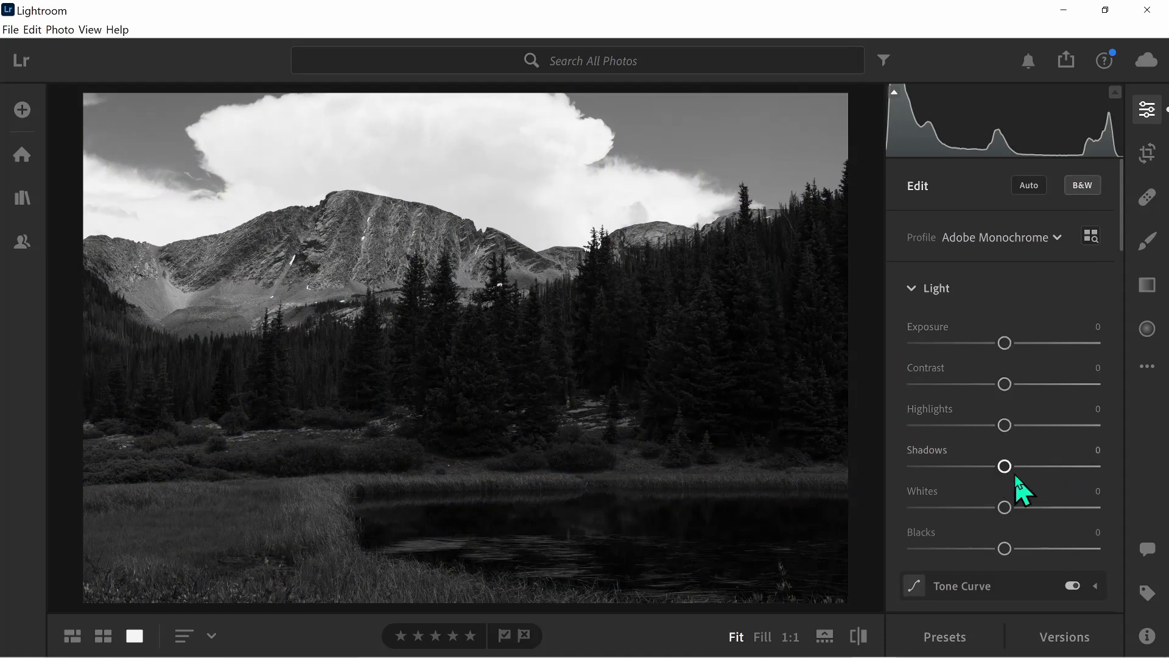
drag(1005, 466, 1093, 467)
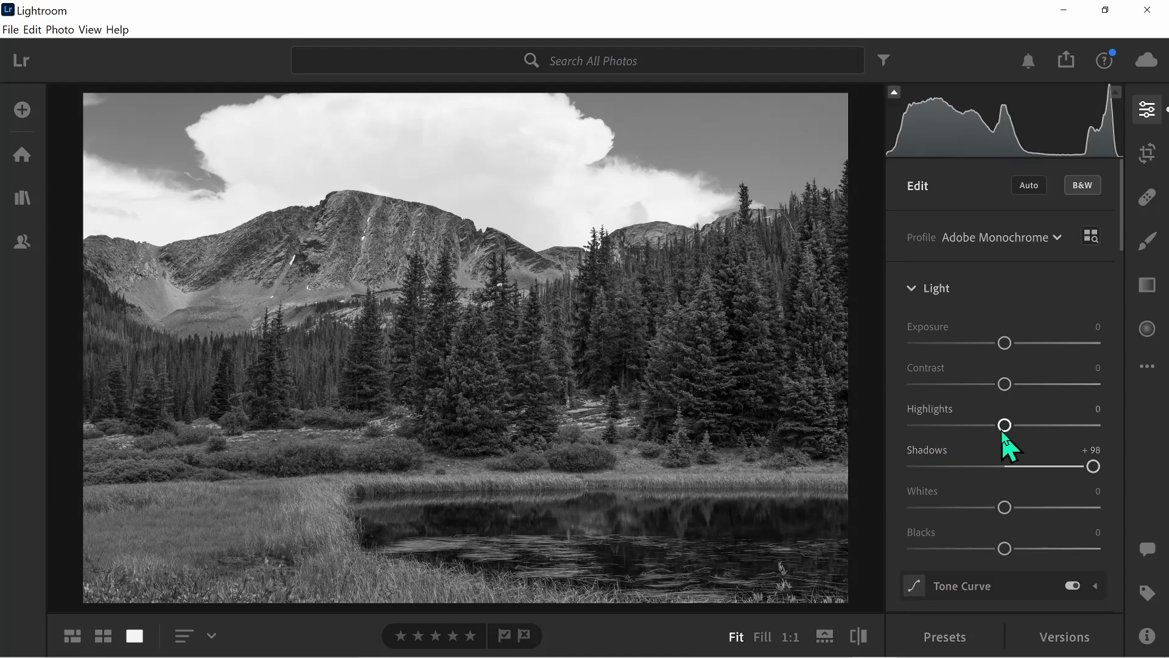
drag(1004, 425, 904, 443)
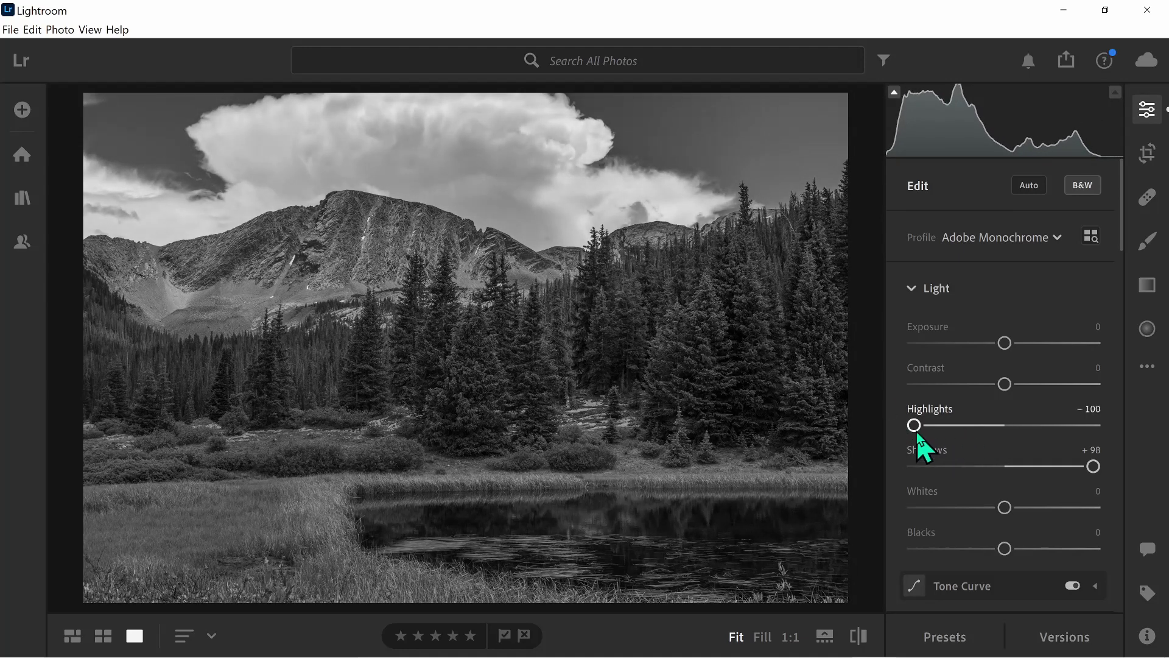
drag(910, 429, 905, 425)
Set the photo's overall Exposure to +0.64, Contrast to +35 and Whites to +28
drag(1006, 384, 1032, 384)
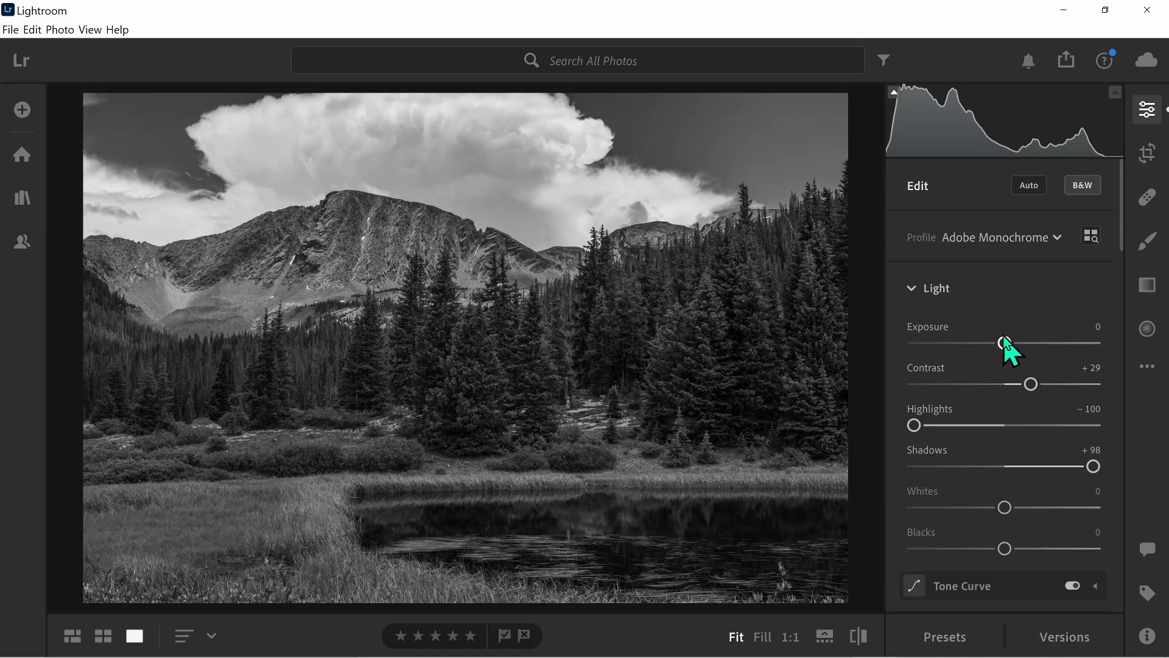
drag(1005, 343, 1016, 344)
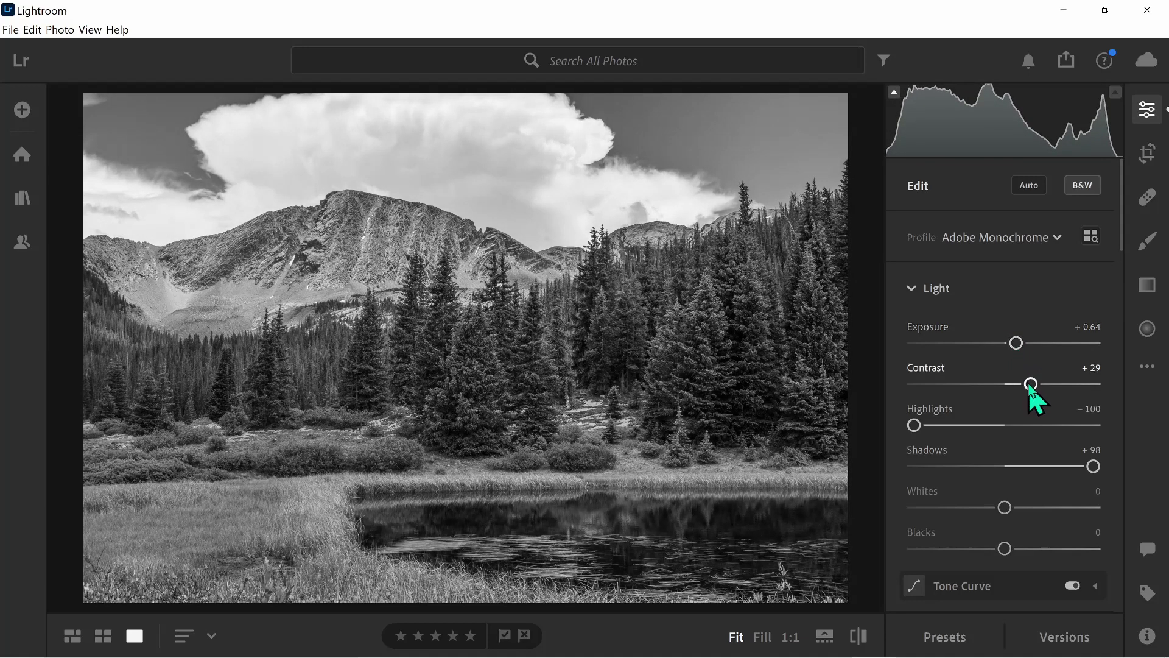
drag(1030, 384, 1036, 384)
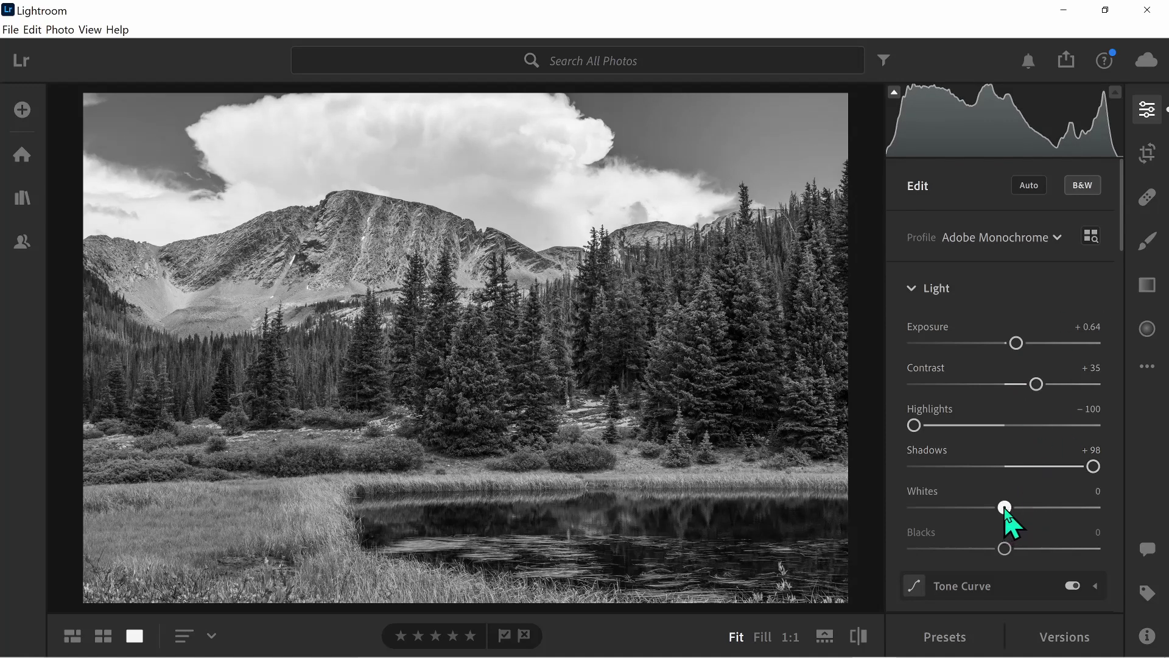
drag(1005, 508, 1030, 508)
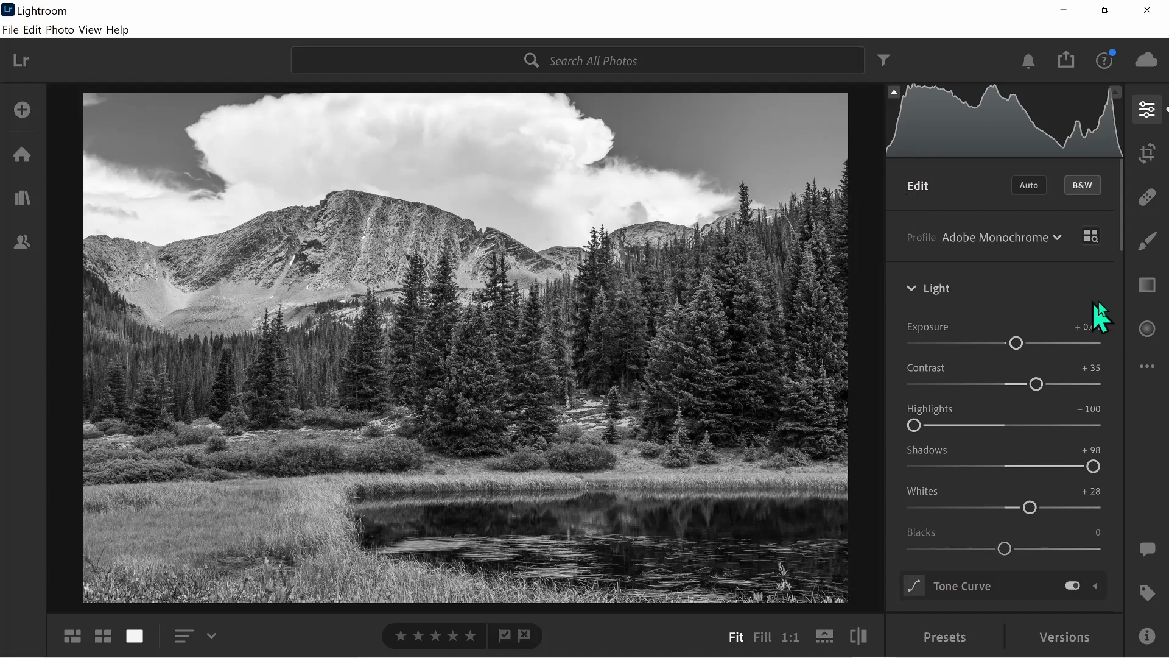
In the B&W Mixer, set Red to +31, Orange to +69, Yellow to +9 and Green to -70
drag(1119, 230, 1132, 360)
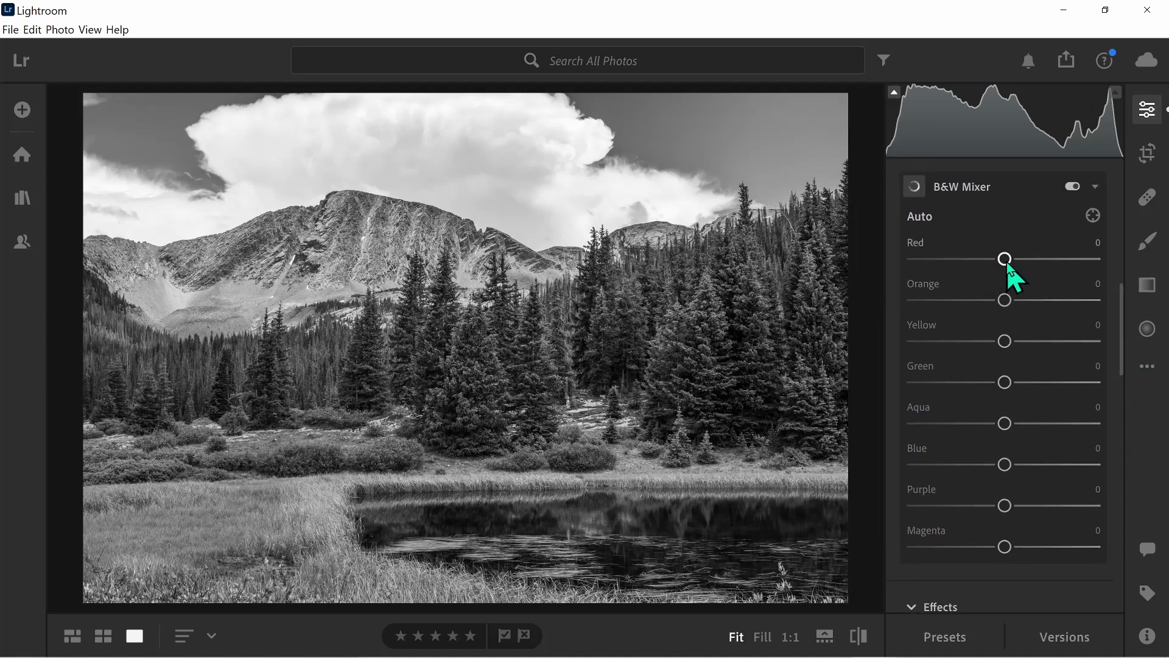
drag(1005, 259, 1034, 261)
drag(1005, 300, 1066, 301)
mouse_move(1005, 342)
mouse_down()
mouse_move(1039, 343)
mouse_move(1013, 342)
mouse_up()
drag(1005, 383, 941, 382)
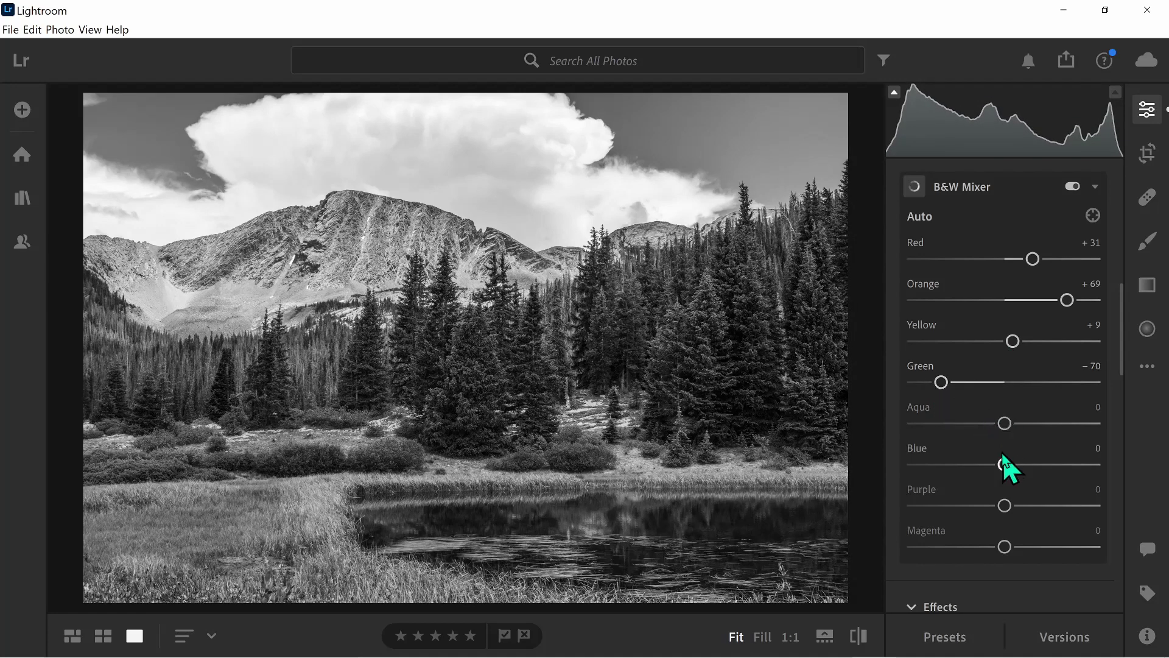
In the B&W Mixer, set Blue to -58 and lower Purple to about -30 and Magenta slightly
drag(1004, 465, 952, 465)
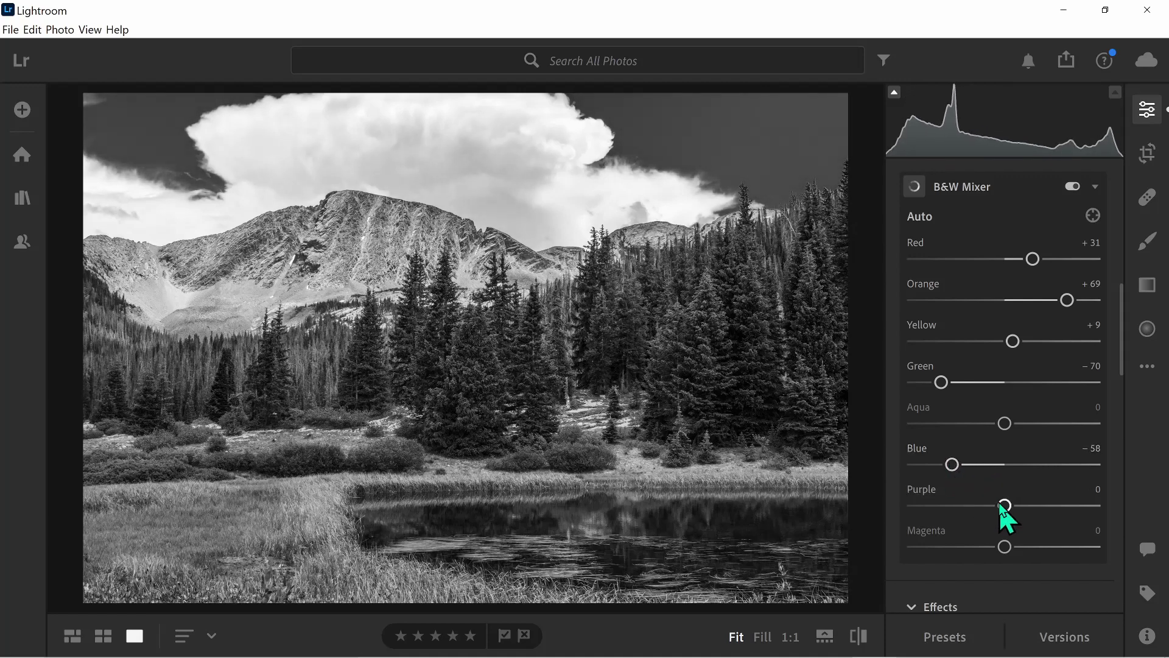
drag(1002, 509, 974, 507)
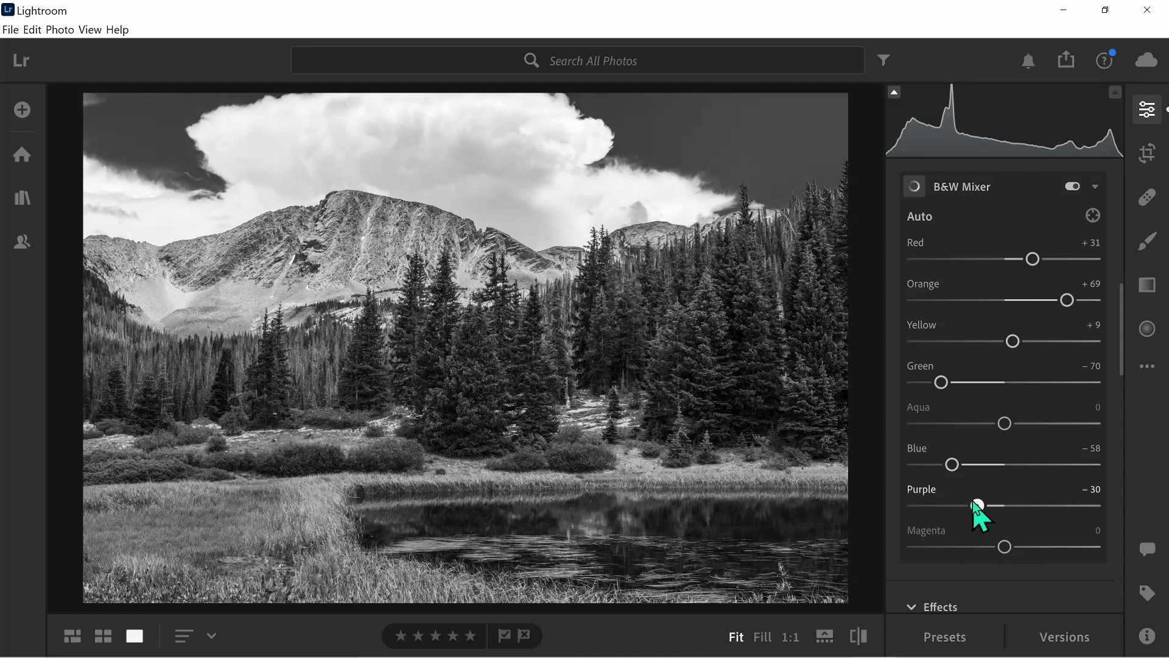
mouse_move(1005, 547)
mouse_down()
mouse_move(987, 547)
mouse_move(1008, 547)
mouse_move(998, 547)
mouse_up()
drag(1118, 348, 1108, 188)
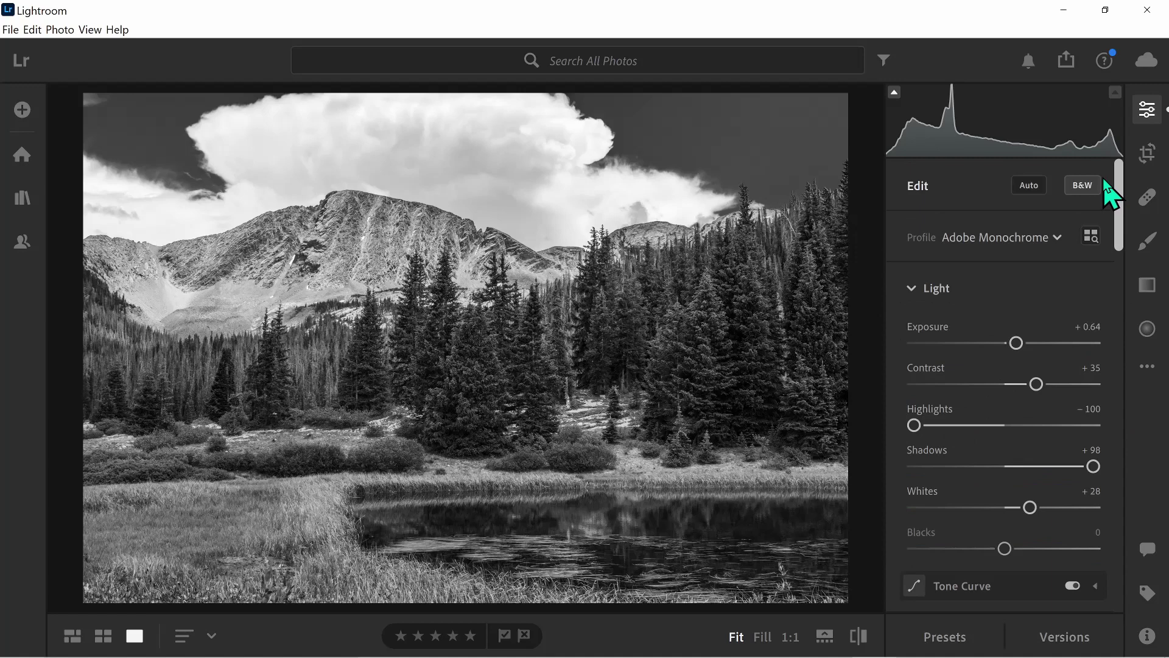
Paint a Brush adjustment mask over the clouds with a brush size of 24
click(1157, 111)
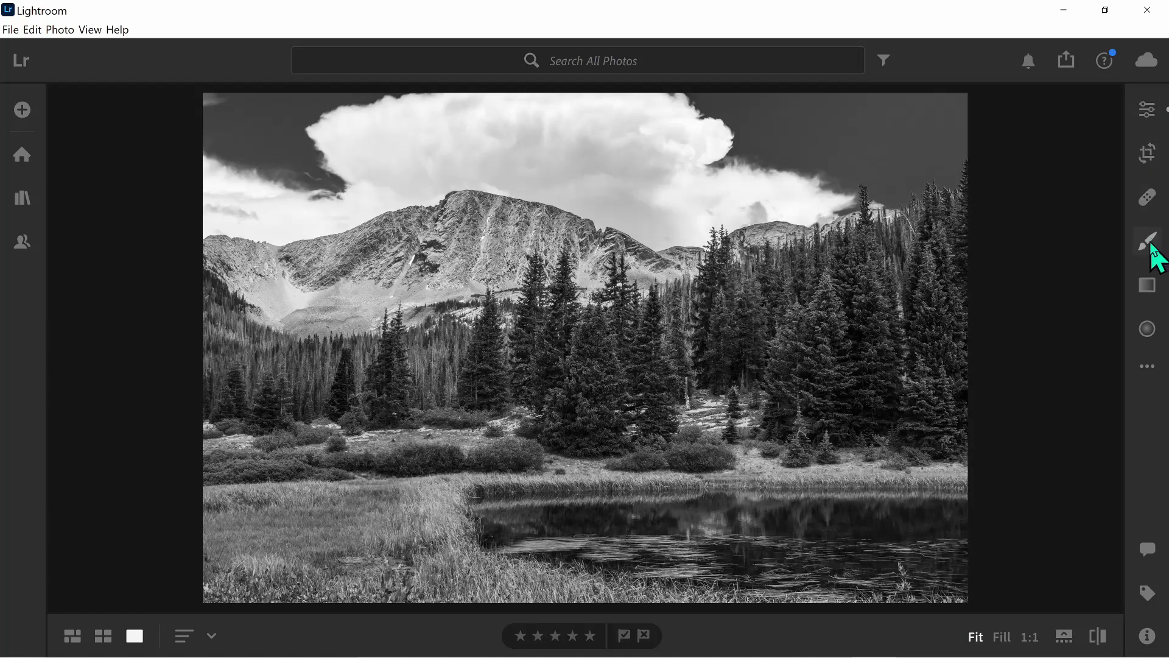
click(1151, 245)
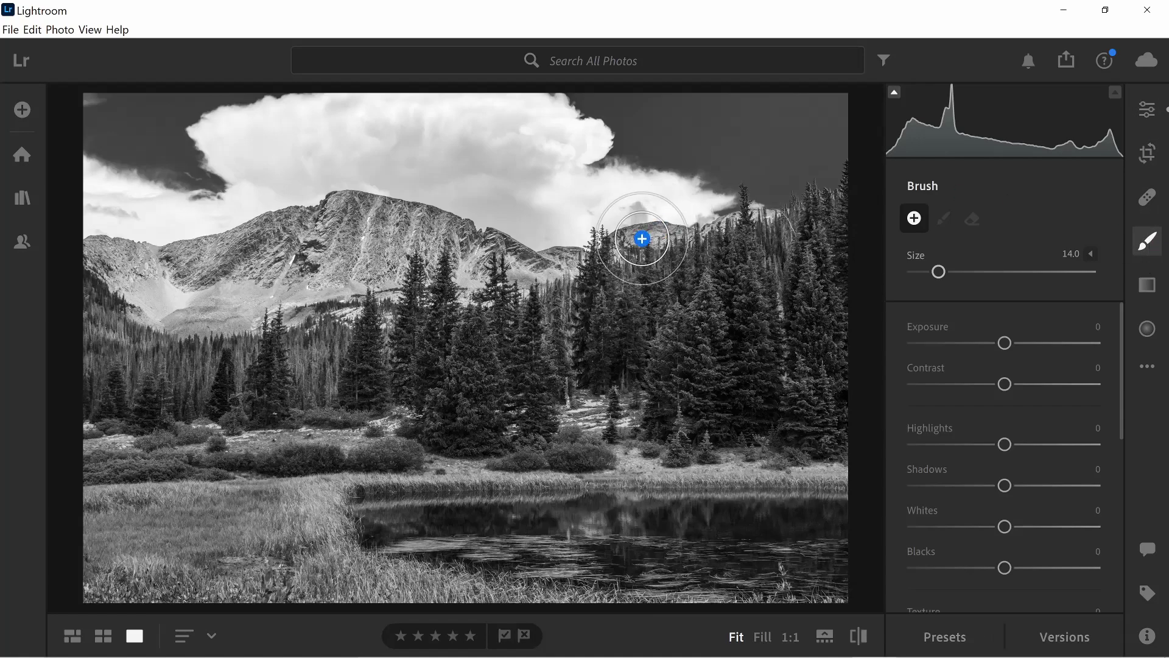
key(bracketright)
key(bracketright)
key(bracketright)
key(bracketright)
key(bracketright)
key(bracketright)
key(bracketright)
key(bracketright)
key(bracketright)
key(bracketright)
mouse_move(492, 150)
mouse_down()
mouse_move(467, 138)
mouse_move(523, 176)
mouse_move(633, 209)
mouse_up()
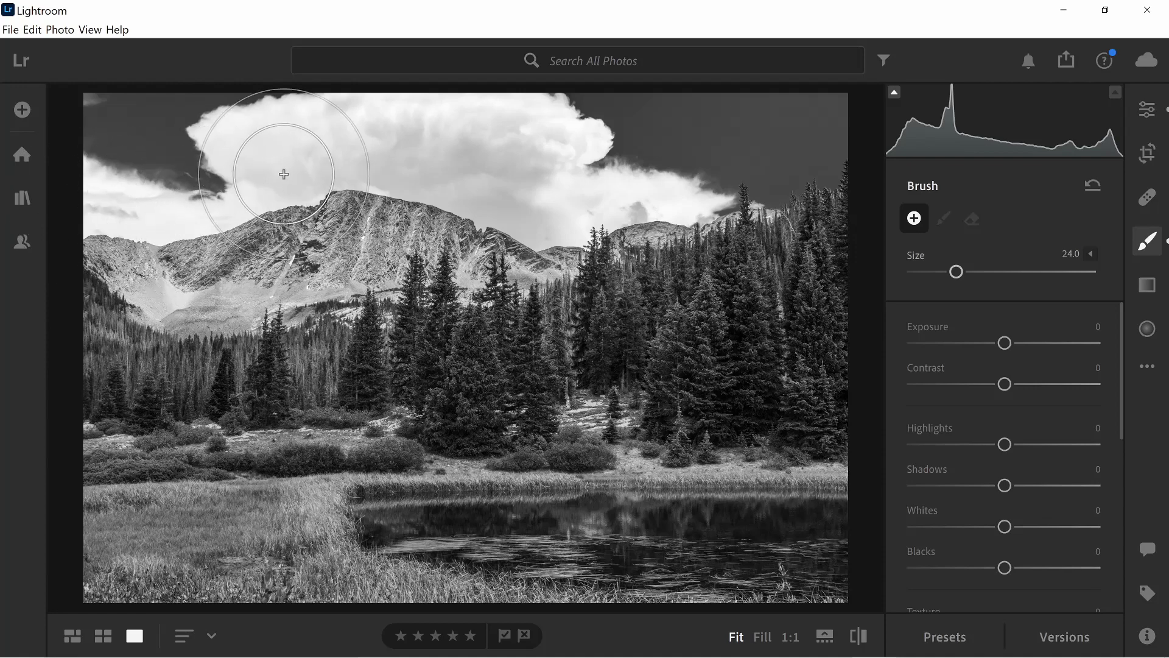
drag(468, 140, 476, 163)
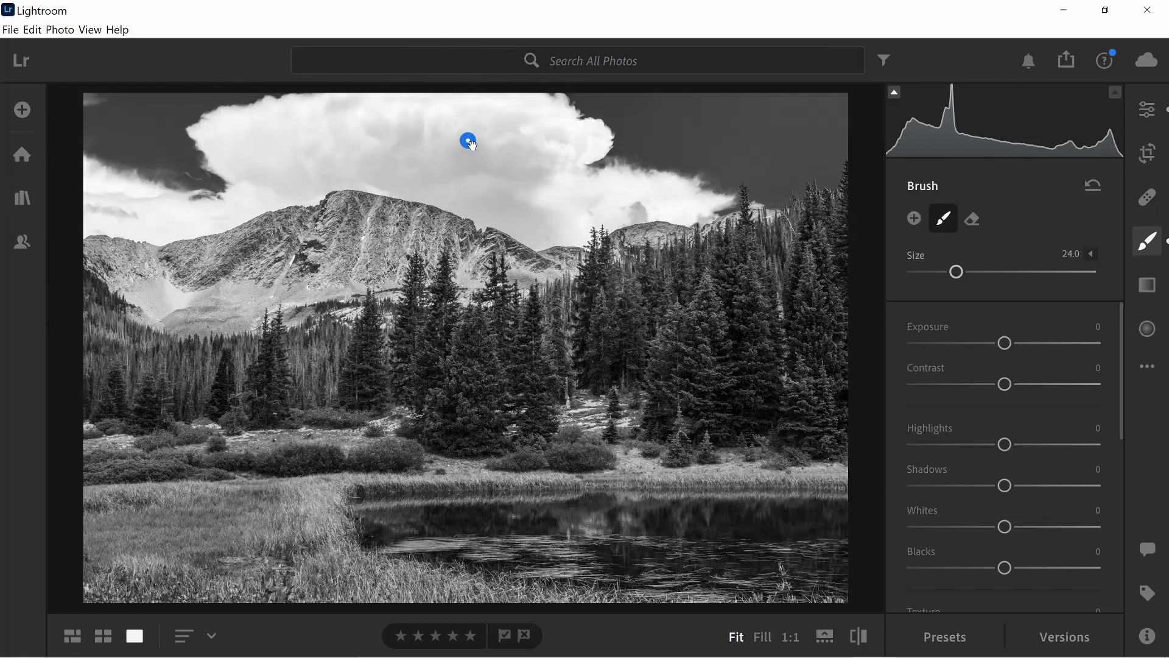
Set the cloud brush's Highlights to -97, Whites to +10 and Blacks to -48
mouse_move(472, 144)
drag(1005, 445, 917, 445)
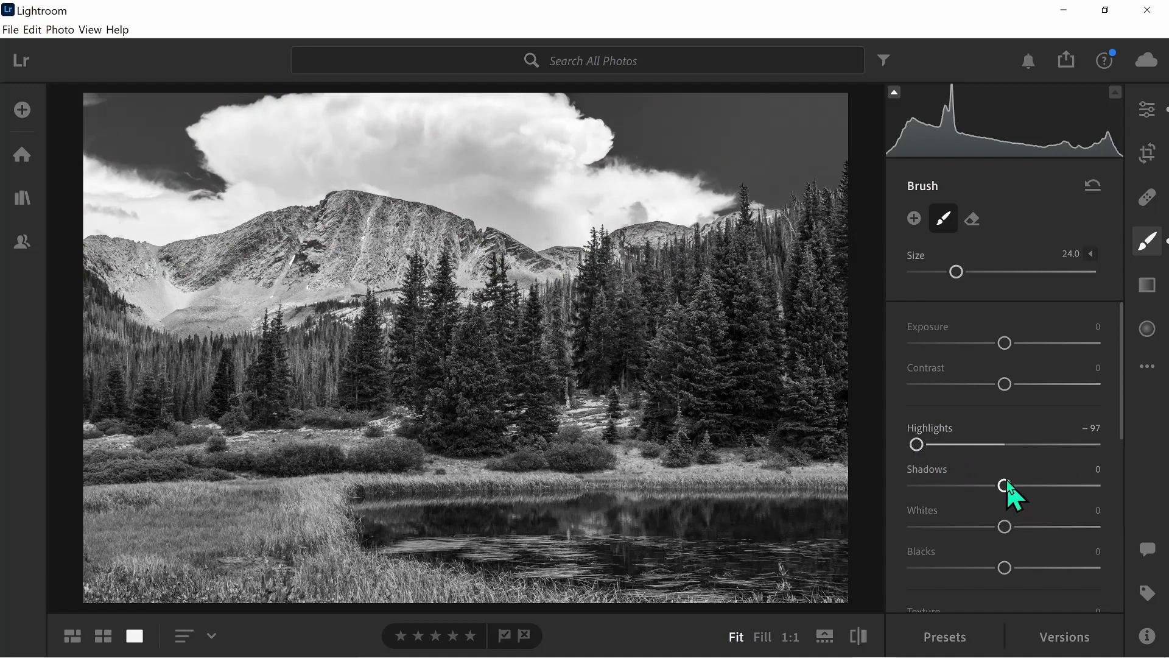
drag(1005, 526, 1013, 527)
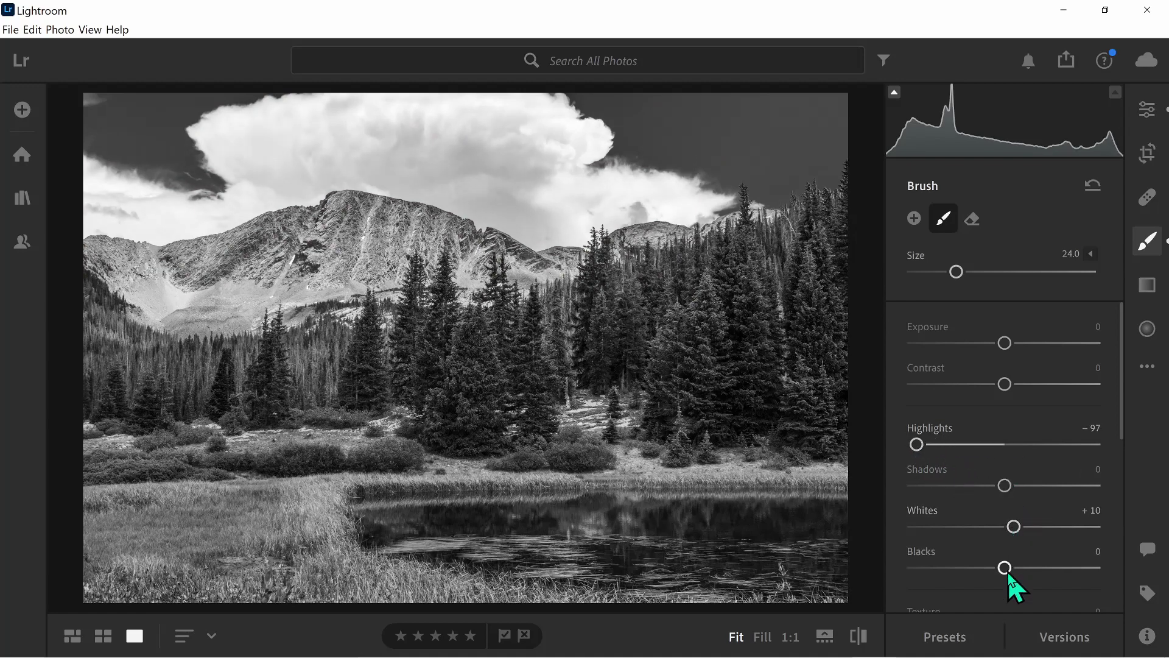
drag(995, 567, 961, 567)
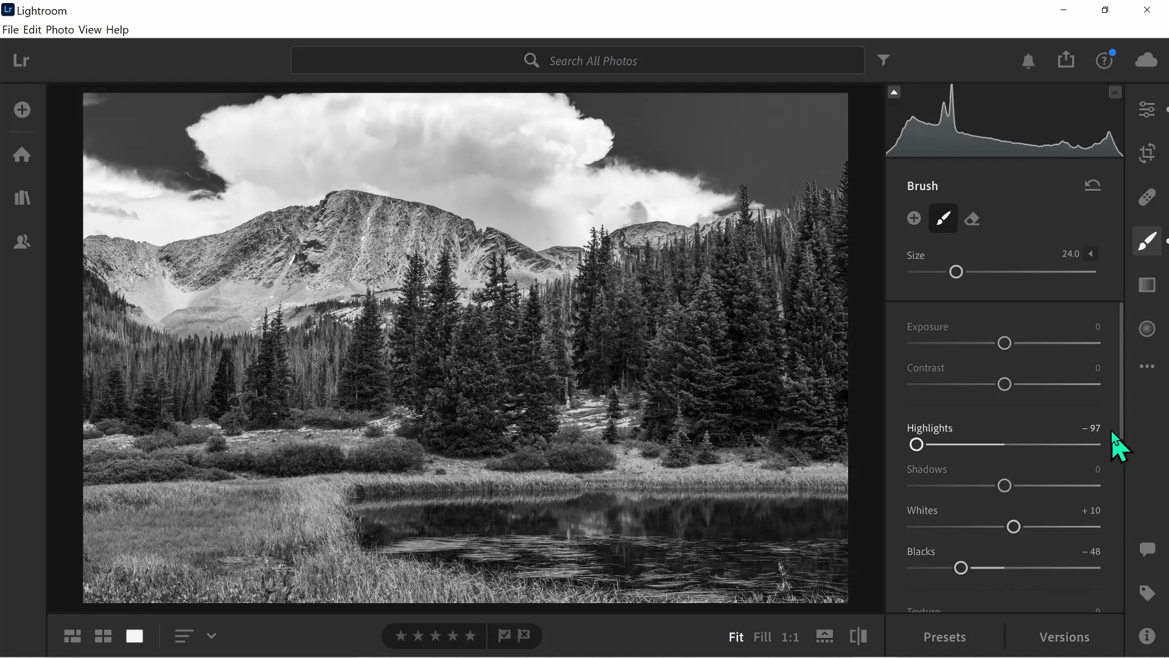
Set the cloud brush's Texture to +95, Clarity to +100 and Contrast to +85
drag(1120, 419, 1124, 509)
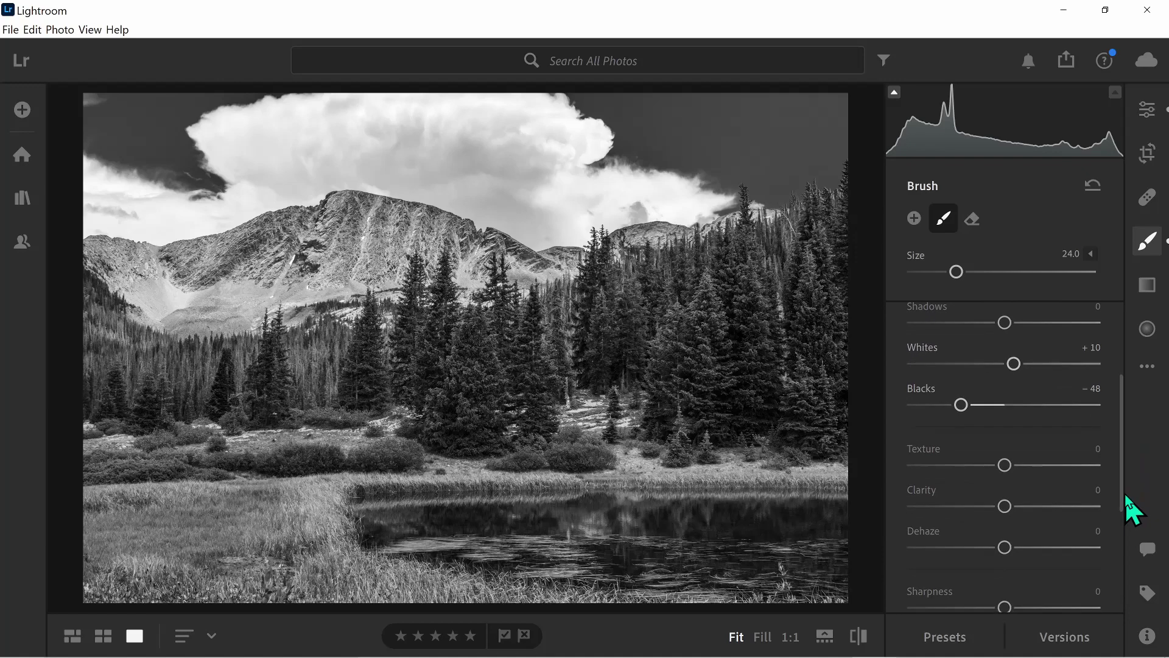
drag(1006, 466, 1090, 465)
drag(1004, 507, 1099, 509)
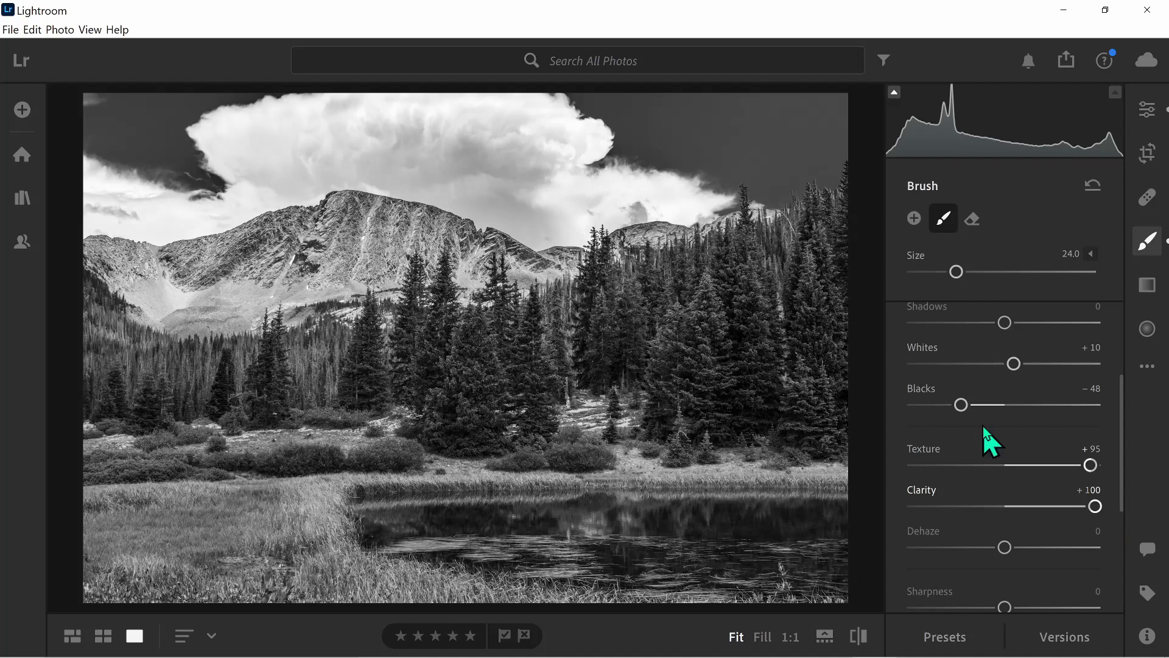
mouse_move(1122, 431)
mouse_down()
mouse_move(1123, 360)
mouse_move(1110, 344)
mouse_up()
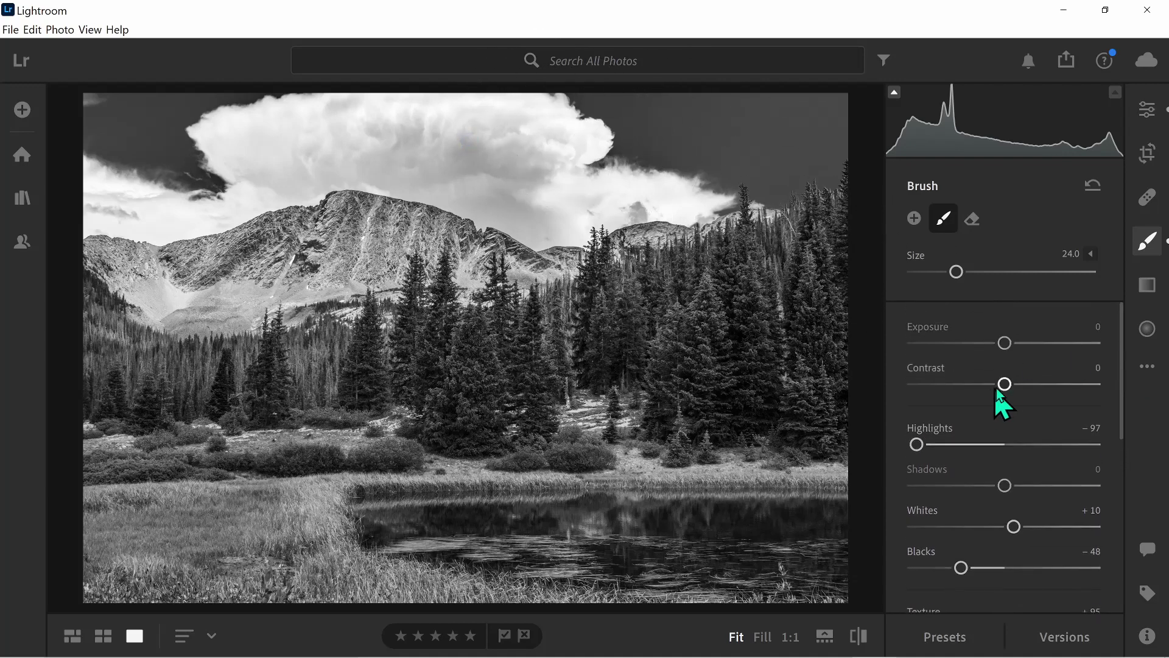
mouse_move(1004, 384)
mouse_down()
mouse_move(1097, 383)
mouse_move(1071, 385)
mouse_move(1082, 385)
mouse_up()
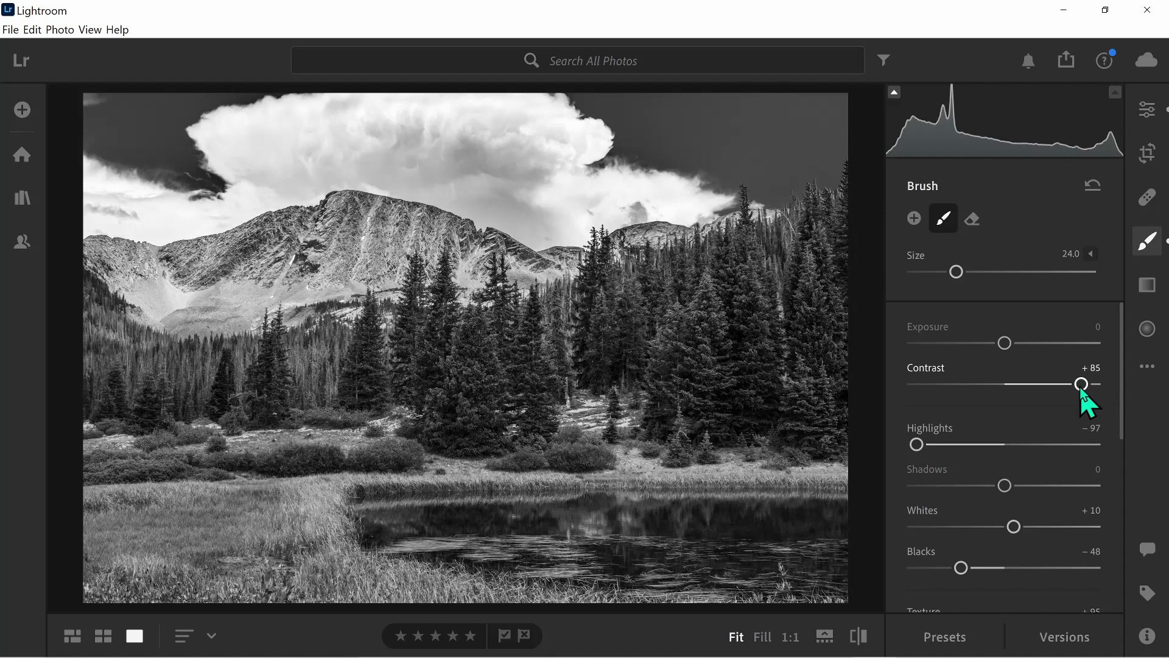
mouse_move(468, 140)
mouse_down()
mouse_move(431, 104)
mouse_move(548, 187)
mouse_up()
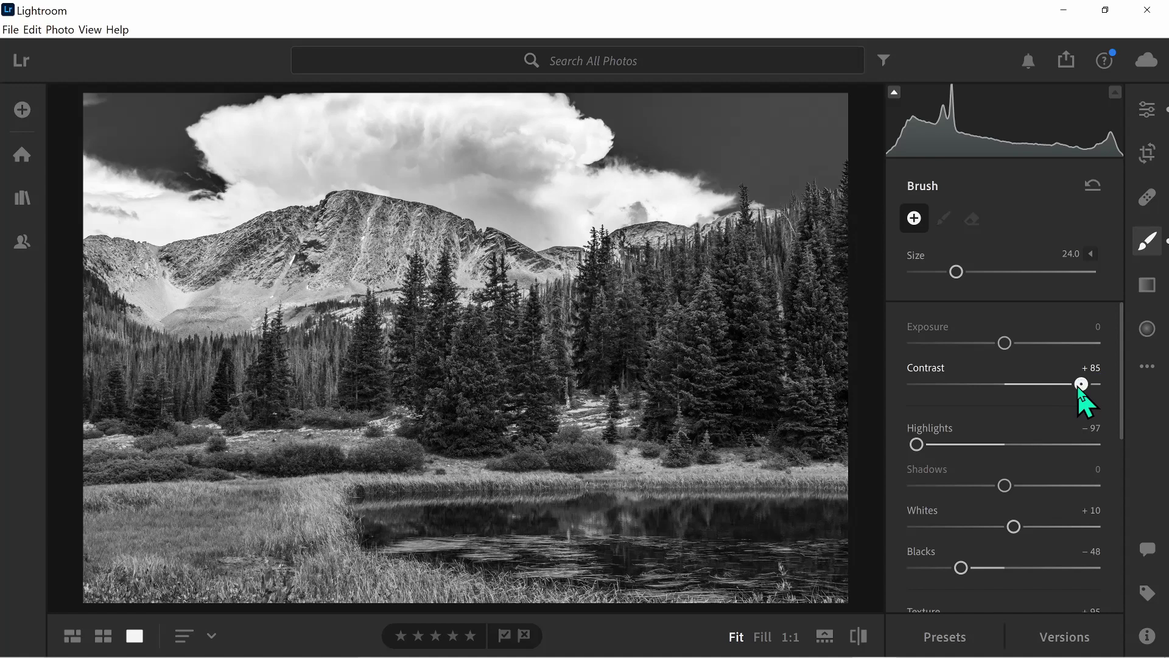
Start a new brush adjustment with all sliders reset to 0 and paint it over the mountain range
drag(1081, 384, 1005, 384)
double_click(922, 446)
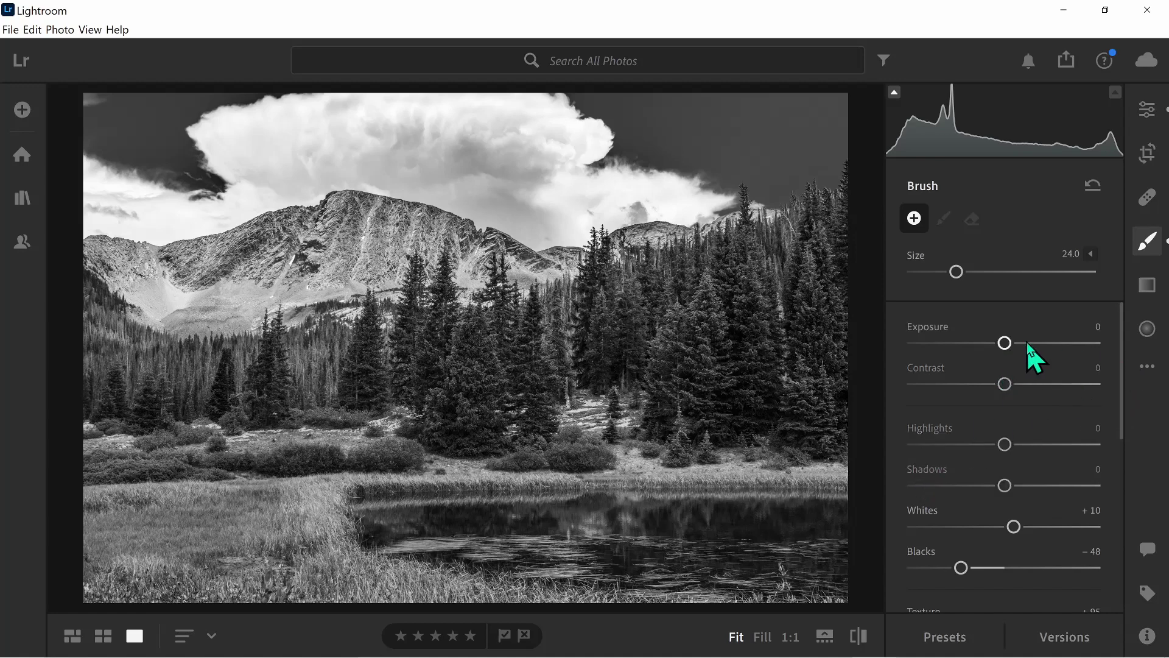
click(1148, 244)
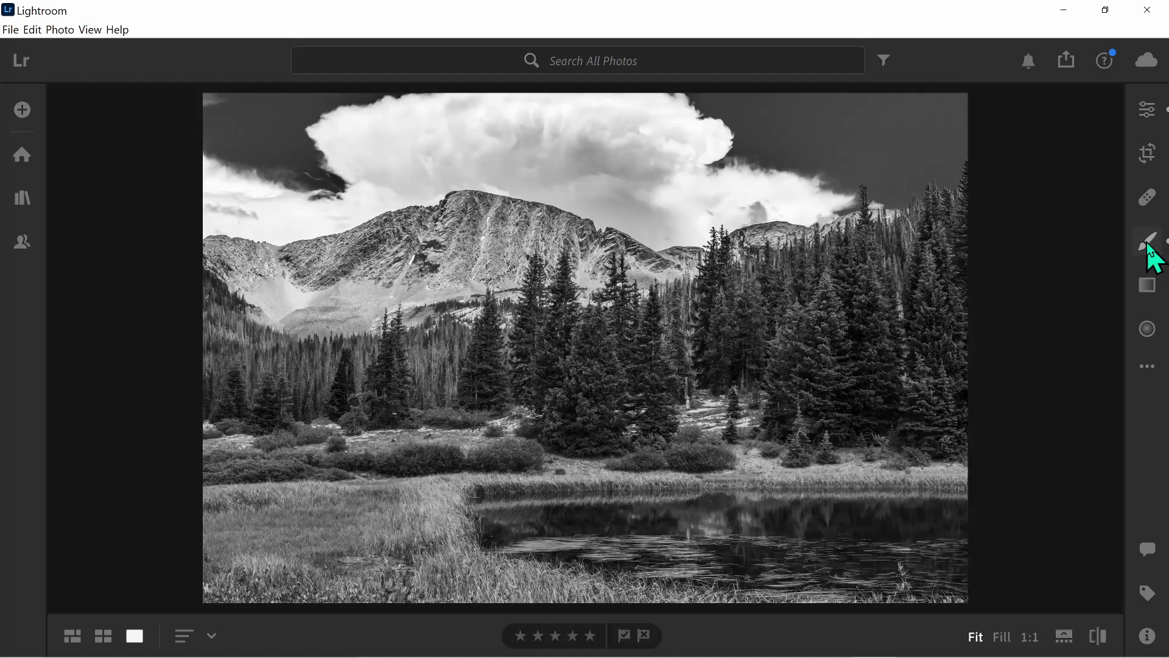
click(1148, 243)
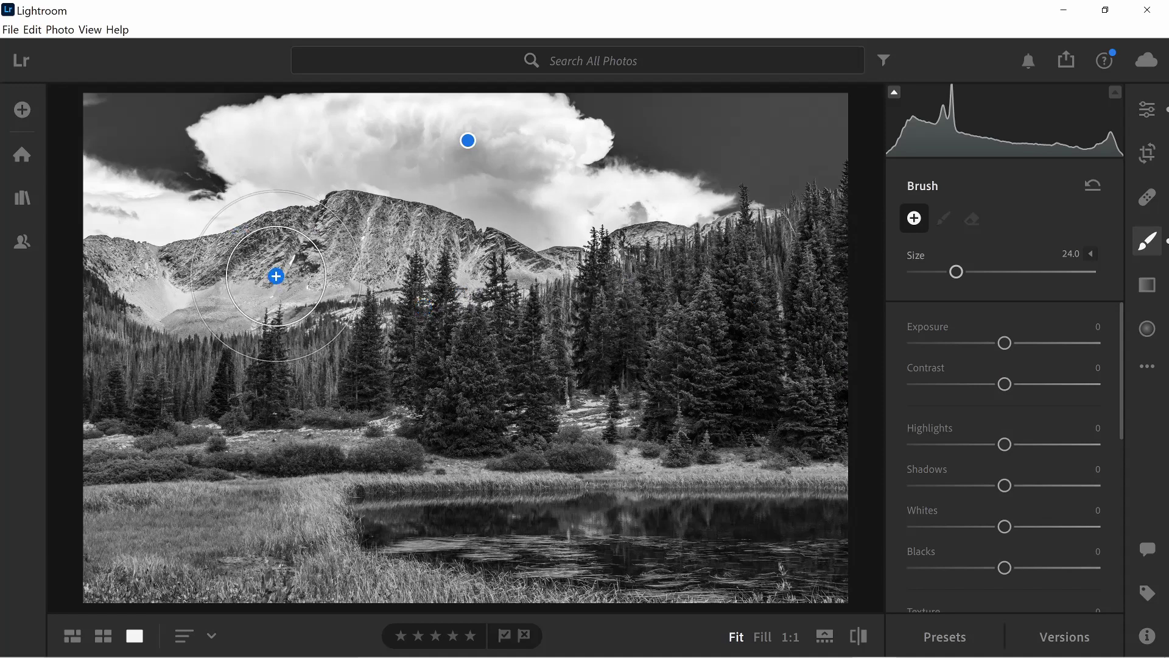
mouse_move(274, 271)
mouse_down()
mouse_move(143, 284)
mouse_move(284, 277)
mouse_move(386, 242)
mouse_move(443, 243)
mouse_move(484, 259)
mouse_up()
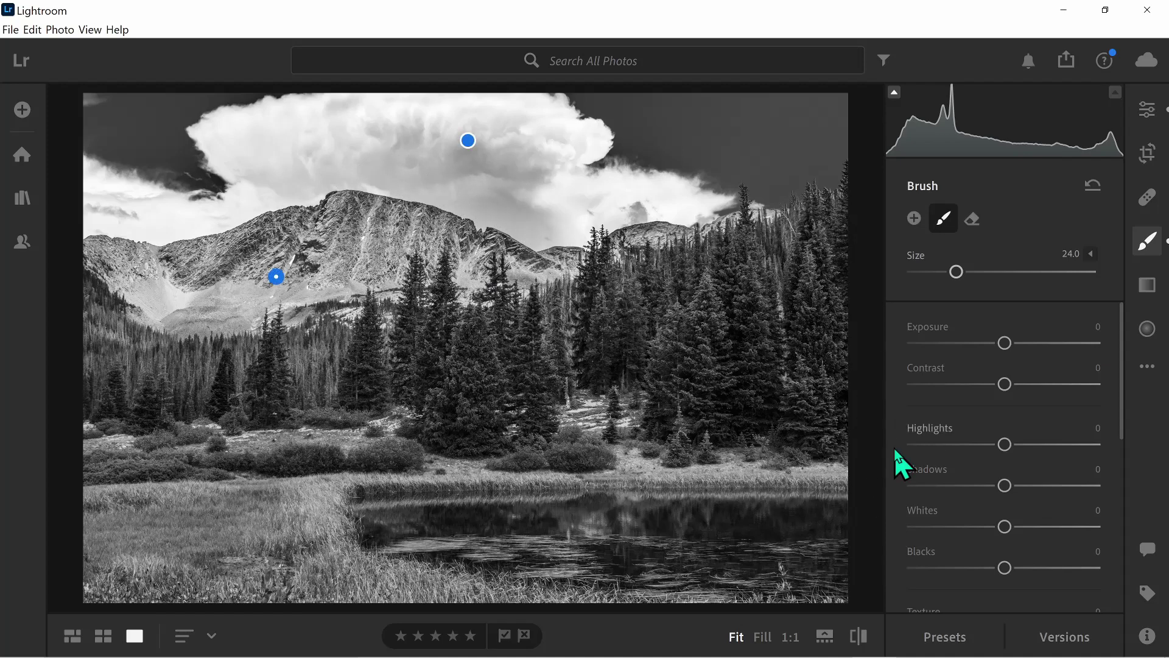
Set the mountain brush's Texture to +69 and Clarity to +42
drag(1122, 405, 1127, 483)
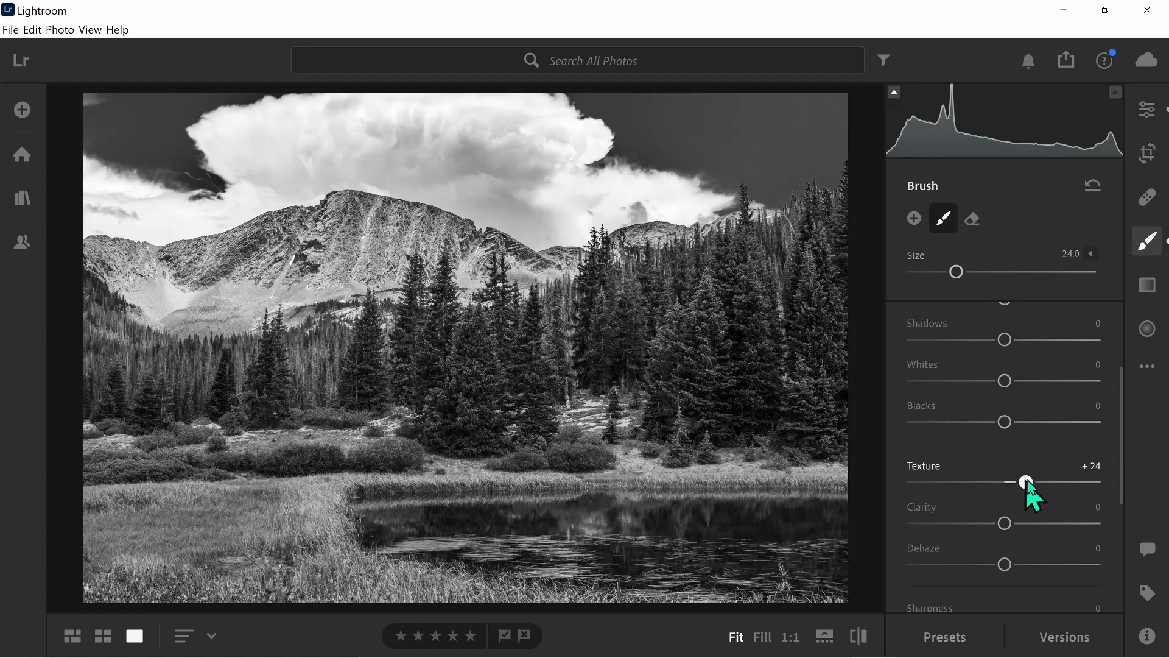
drag(1052, 481, 1067, 482)
drag(1020, 523, 1054, 524)
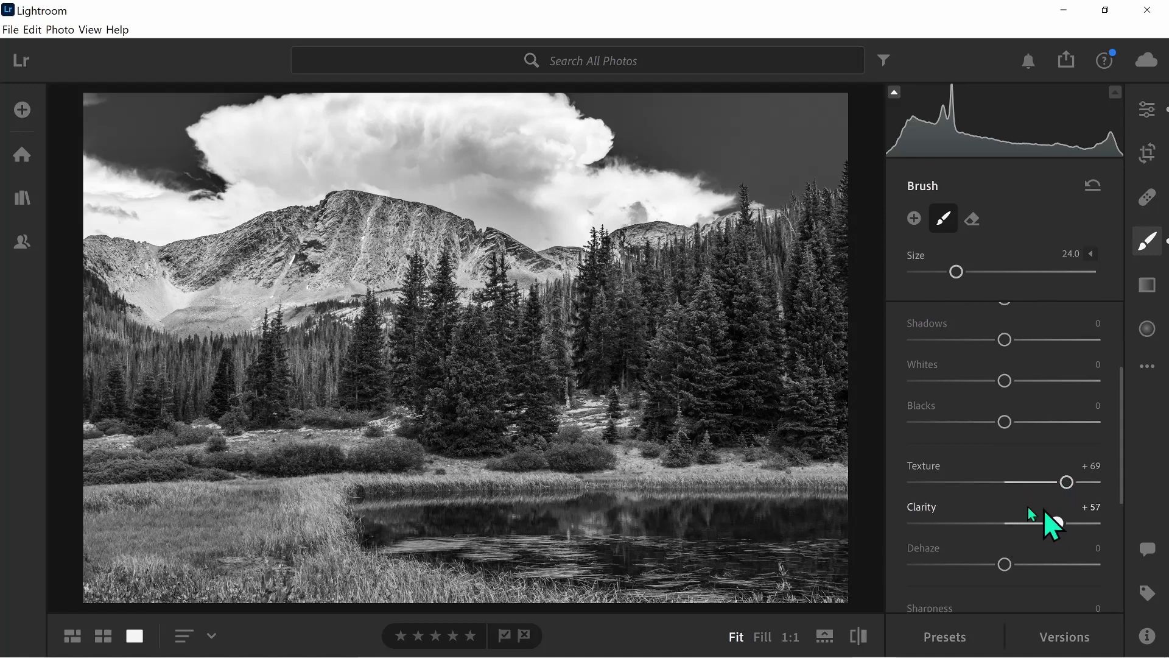
drag(915, 525, 1041, 522)
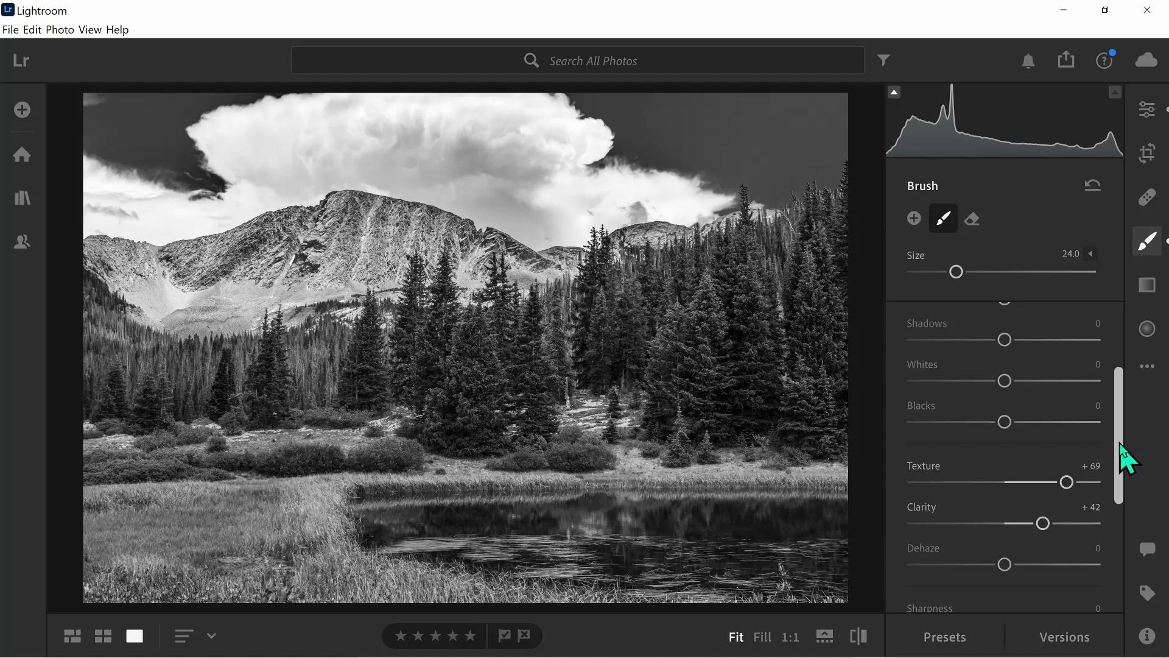
Set the mountain brush's Contrast to +27 and finish that brush adjustment
mouse_move(1119, 445)
mouse_down()
mouse_move(1120, 459)
mouse_move(1124, 378)
mouse_up()
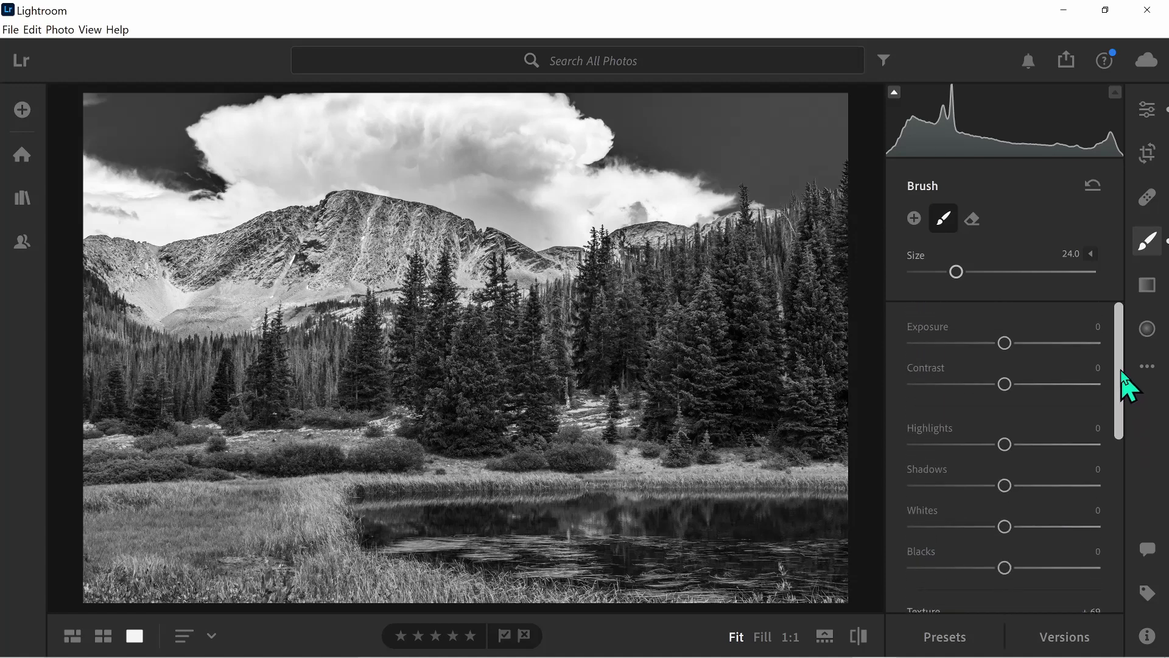
drag(1004, 384, 1063, 384)
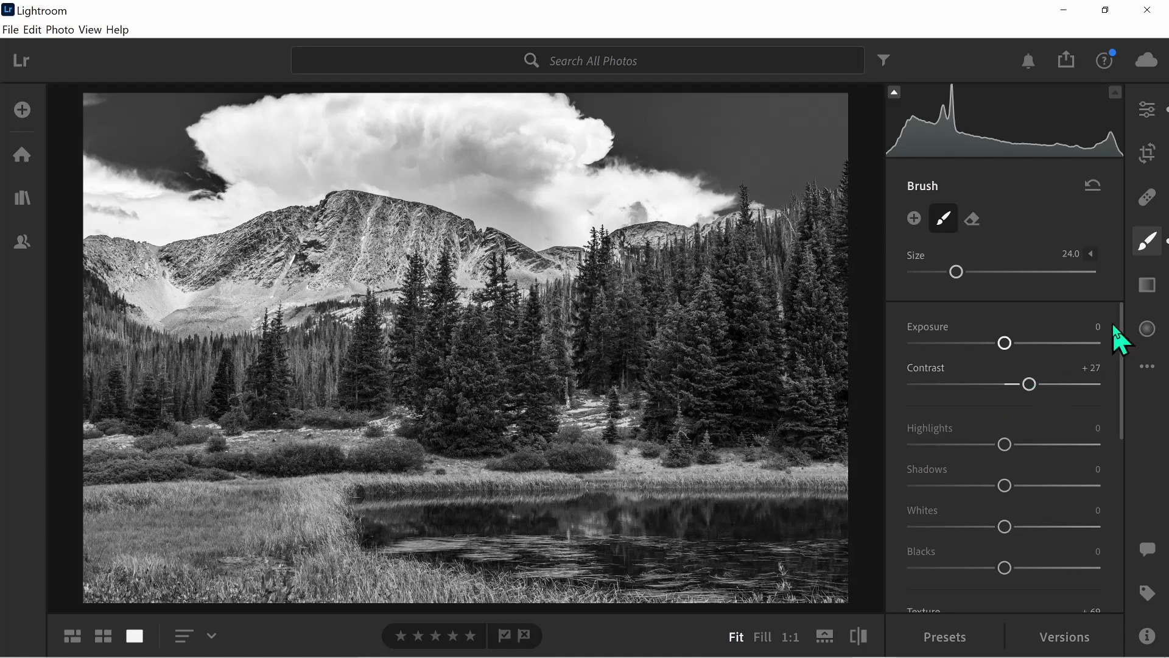
click(1145, 246)
click(1145, 246)
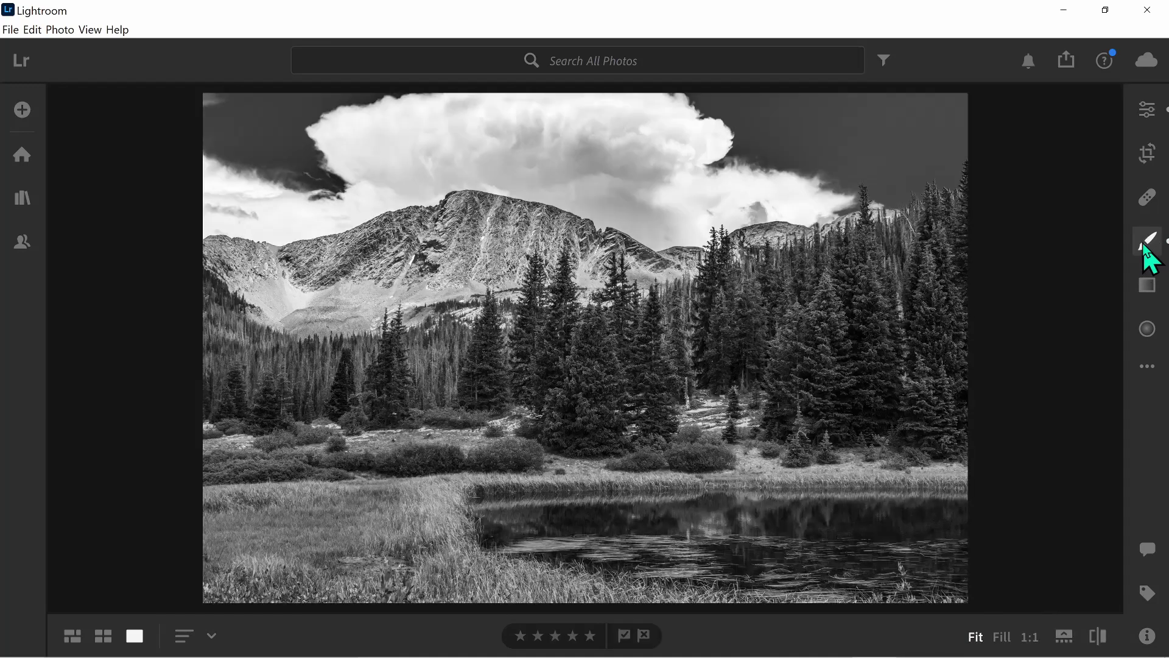
Set up a new brush adjustment with Size 8 and Exposure +0.44
key(bracketleft)
key(bracketleft)
key(bracketleft)
key(bracketleft)
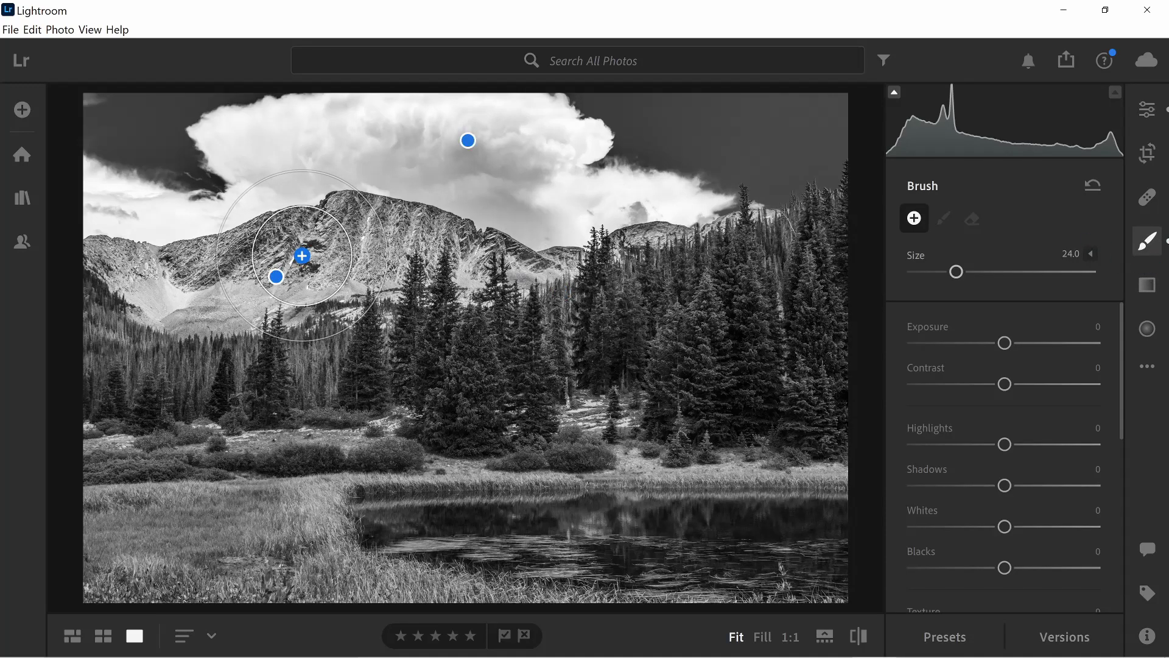
key(bracketleft)
key(bracketleft)
key(bracketleft)
key(bracketleft)
key(bracketleft)
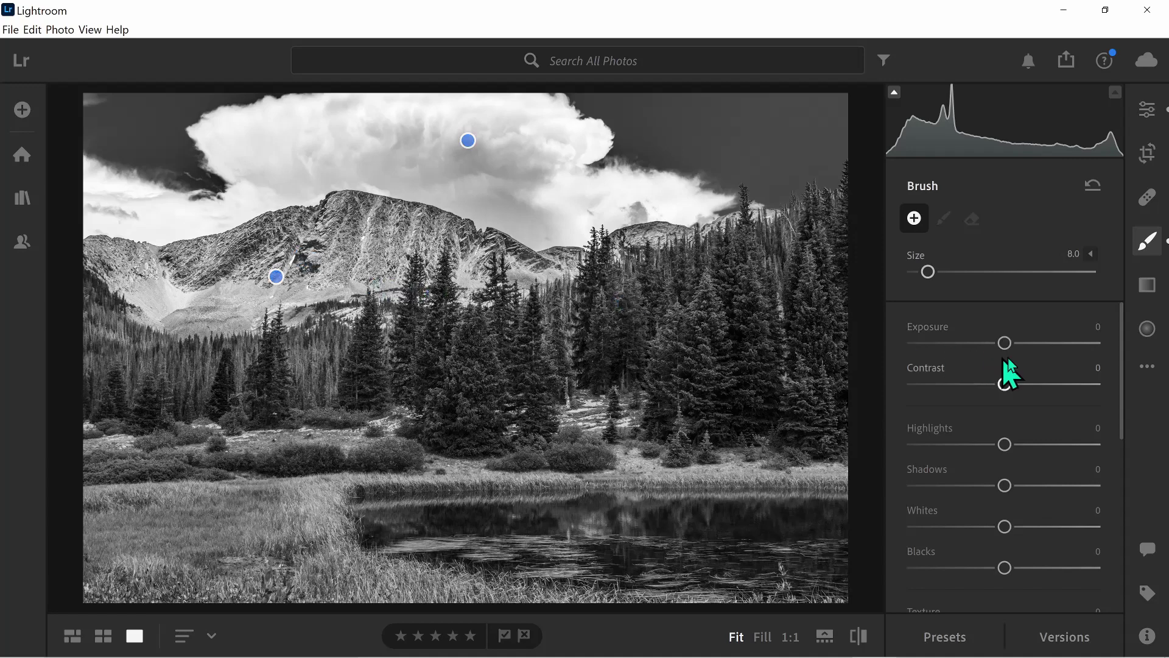
drag(1006, 345, 1014, 345)
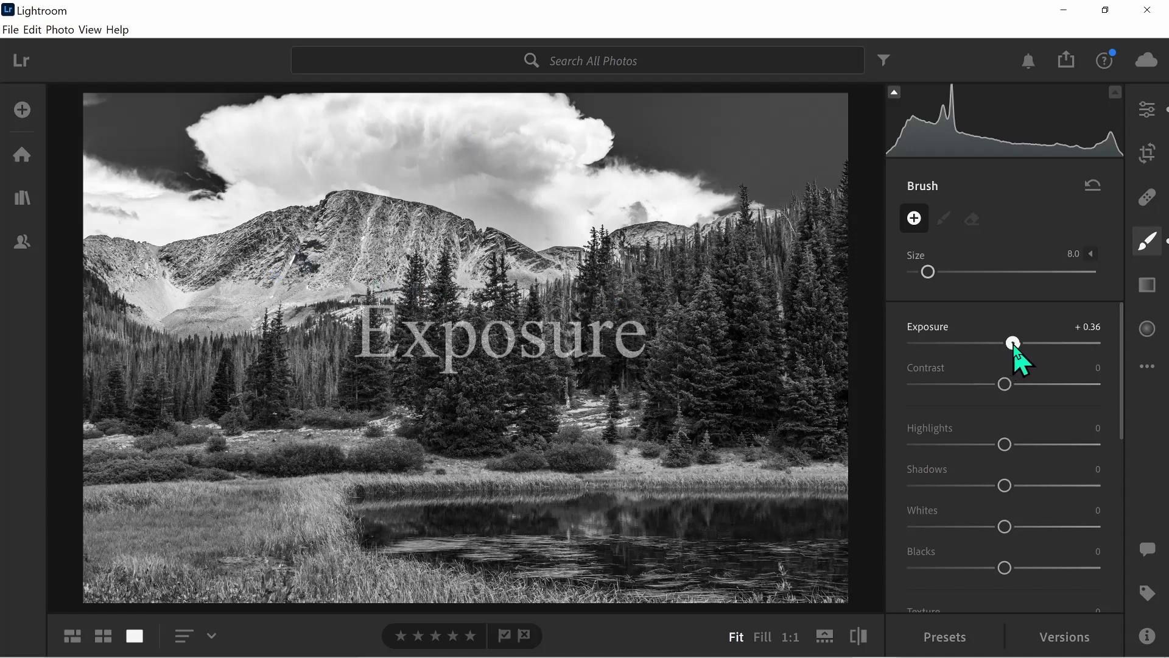
Paint the bright lower slopes of the mountain with the brush, raise its Exposure to +0.72 and finish the adjustment
mouse_move(162, 292)
mouse_down()
mouse_move(206, 306)
mouse_move(158, 300)
mouse_move(166, 315)
mouse_move(201, 317)
mouse_move(179, 324)
mouse_move(247, 300)
mouse_move(236, 298)
mouse_move(220, 309)
mouse_move(348, 288)
mouse_move(370, 221)
mouse_move(379, 279)
mouse_move(375, 245)
mouse_move(380, 273)
mouse_up()
mouse_move(478, 292)
mouse_down()
mouse_move(459, 274)
mouse_move(544, 274)
mouse_up()
drag(128, 283, 157, 294)
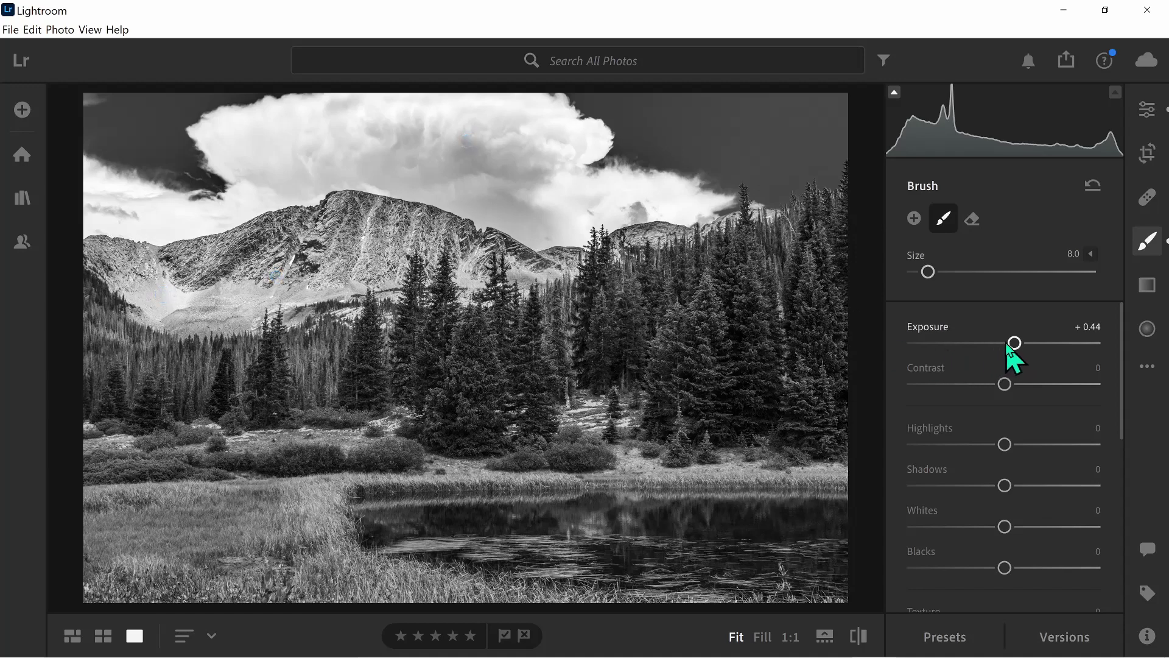
drag(1032, 339, 1029, 345)
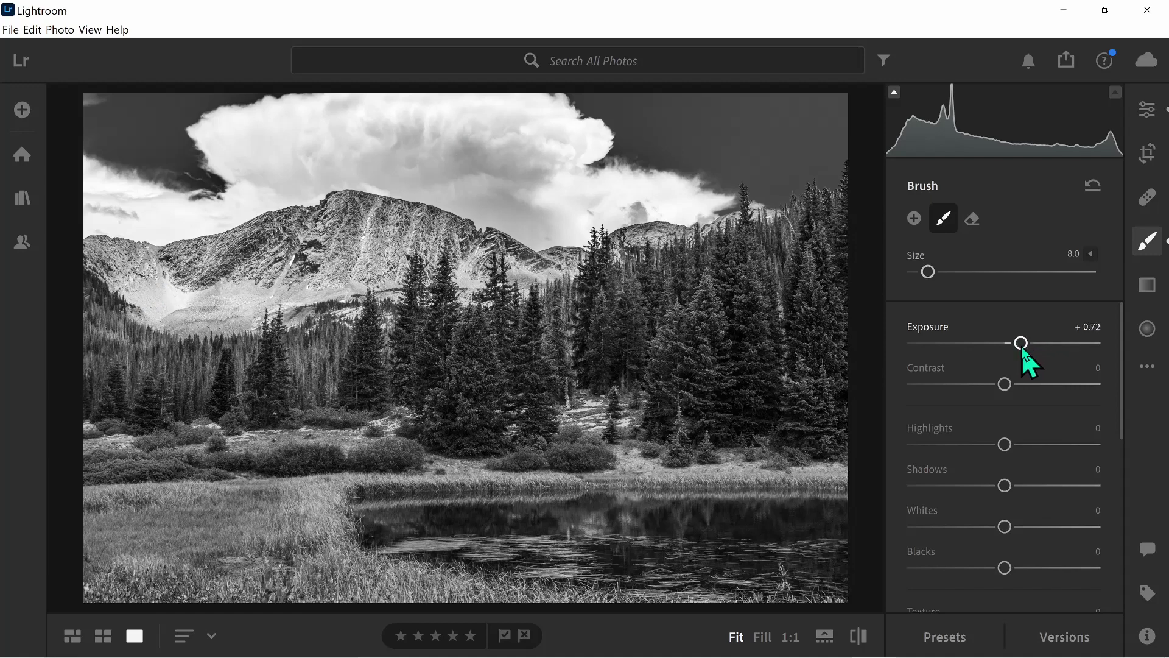
click(1149, 248)
Paint a new Size 8 brush adjustment over the darker rock faces and ridges, and set its Exposure to -0.96
click(1149, 248)
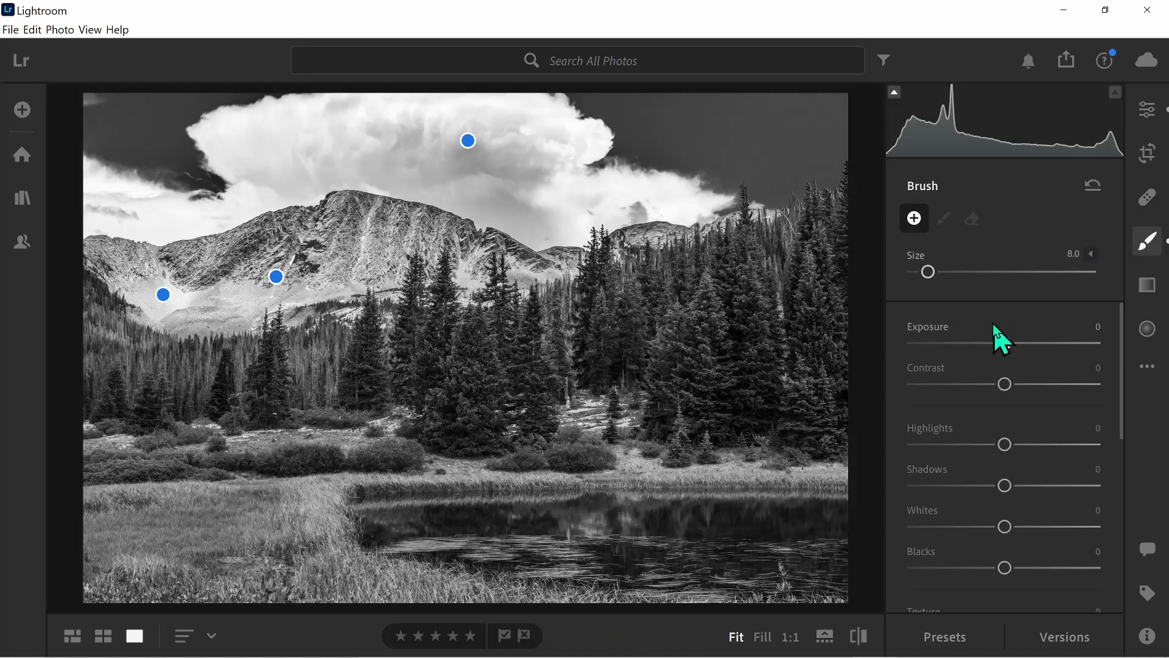
drag(1005, 344, 993, 347)
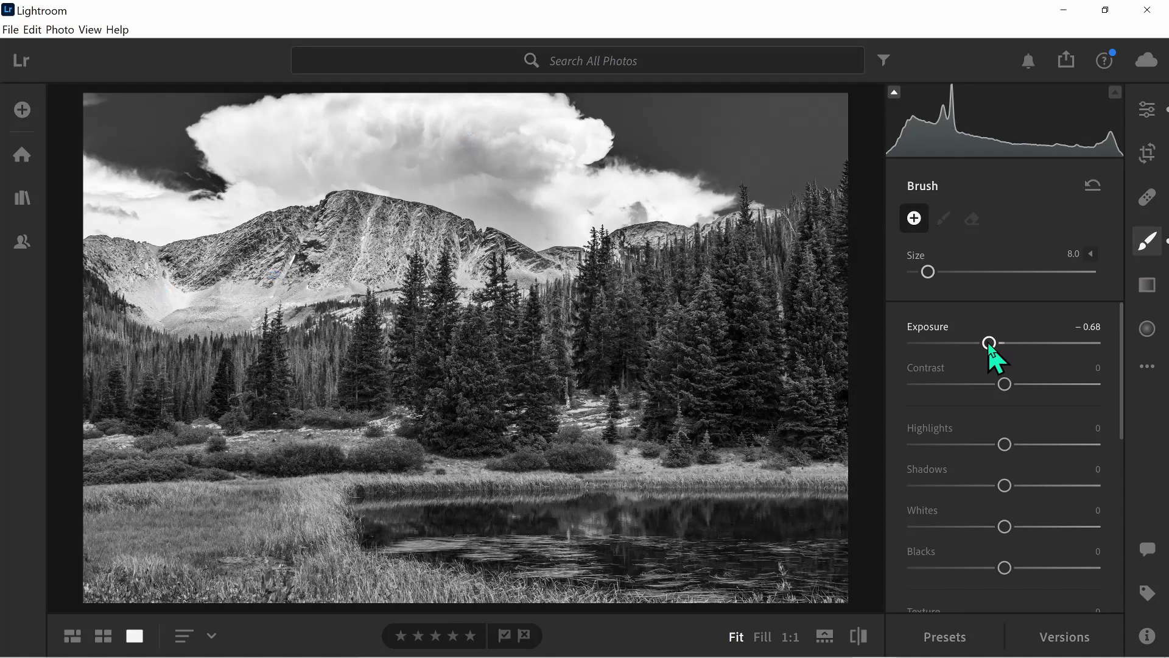
mouse_move(329, 201)
mouse_down()
mouse_move(332, 220)
mouse_move(295, 281)
mouse_move(228, 265)
mouse_move(207, 283)
mouse_up()
drag(422, 224, 524, 277)
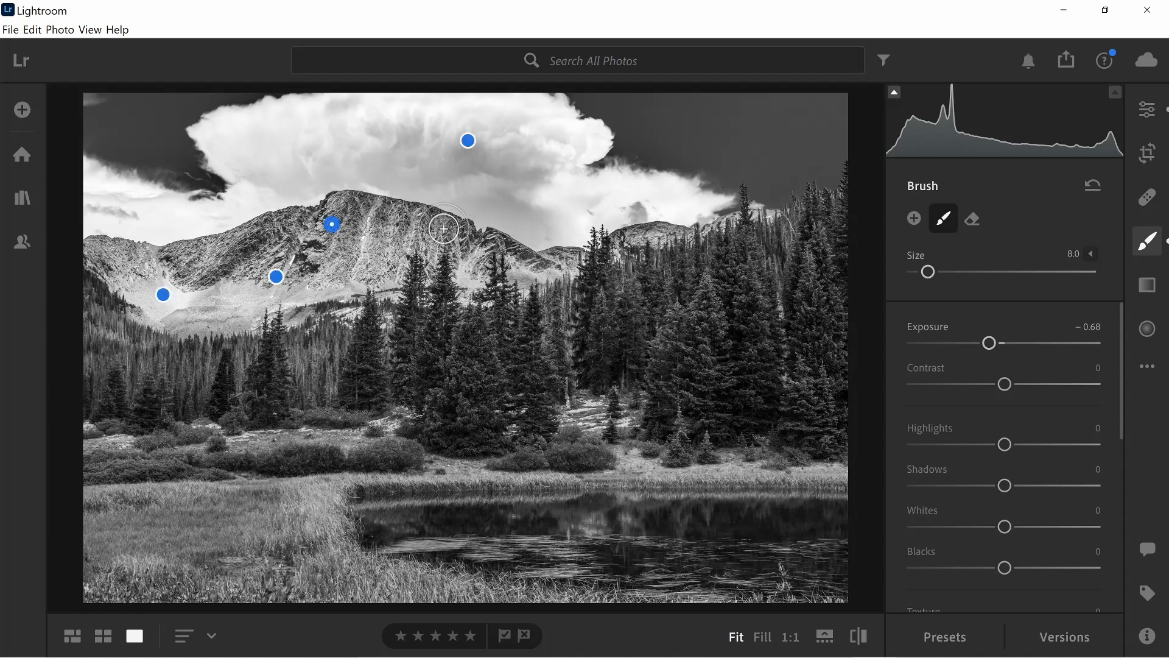
mouse_move(429, 231)
mouse_down()
mouse_move(416, 259)
mouse_move(400, 225)
mouse_move(387, 261)
mouse_move(374, 234)
mouse_up()
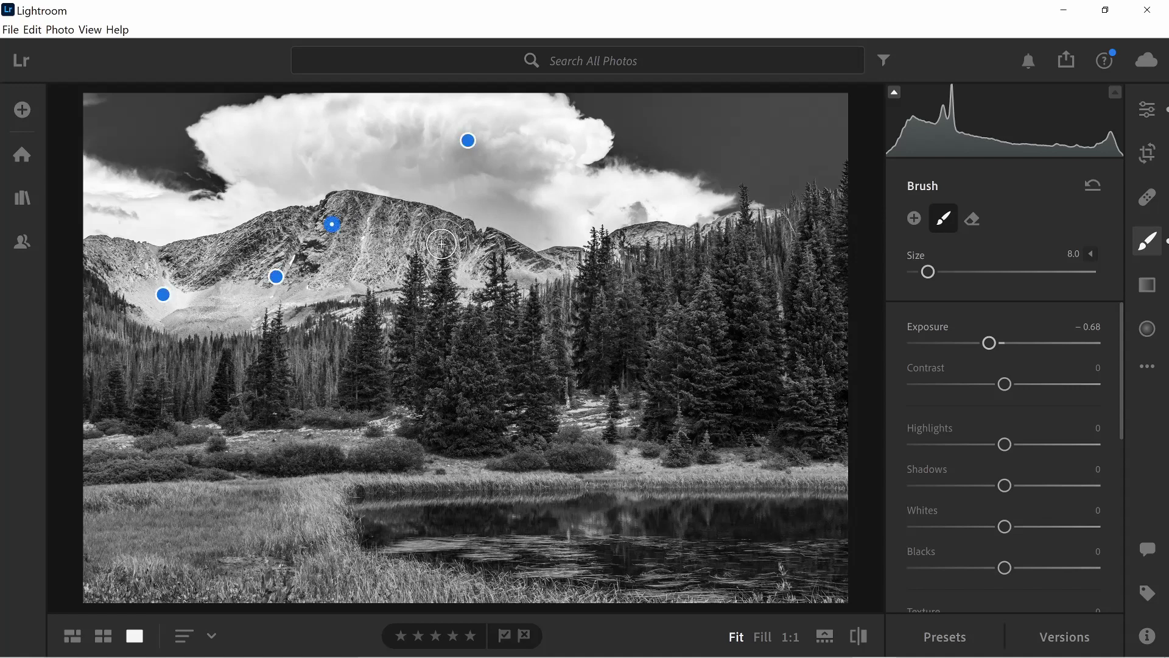
drag(487, 262, 482, 269)
drag(98, 265, 101, 272)
mouse_move(333, 227)
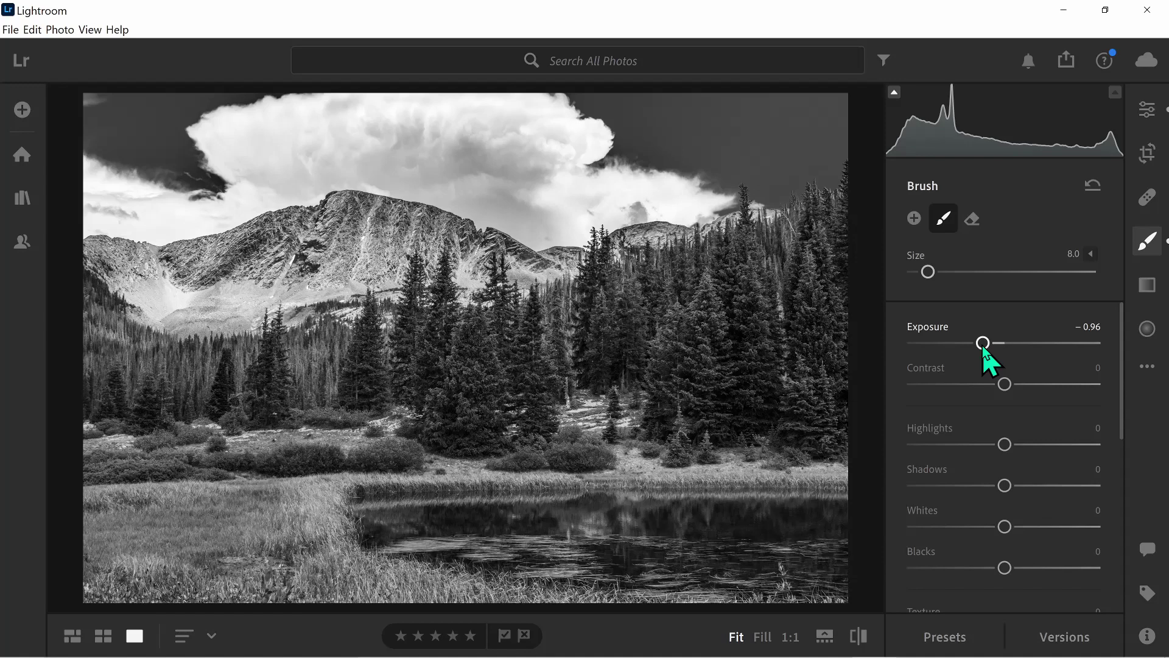
click(1147, 245)
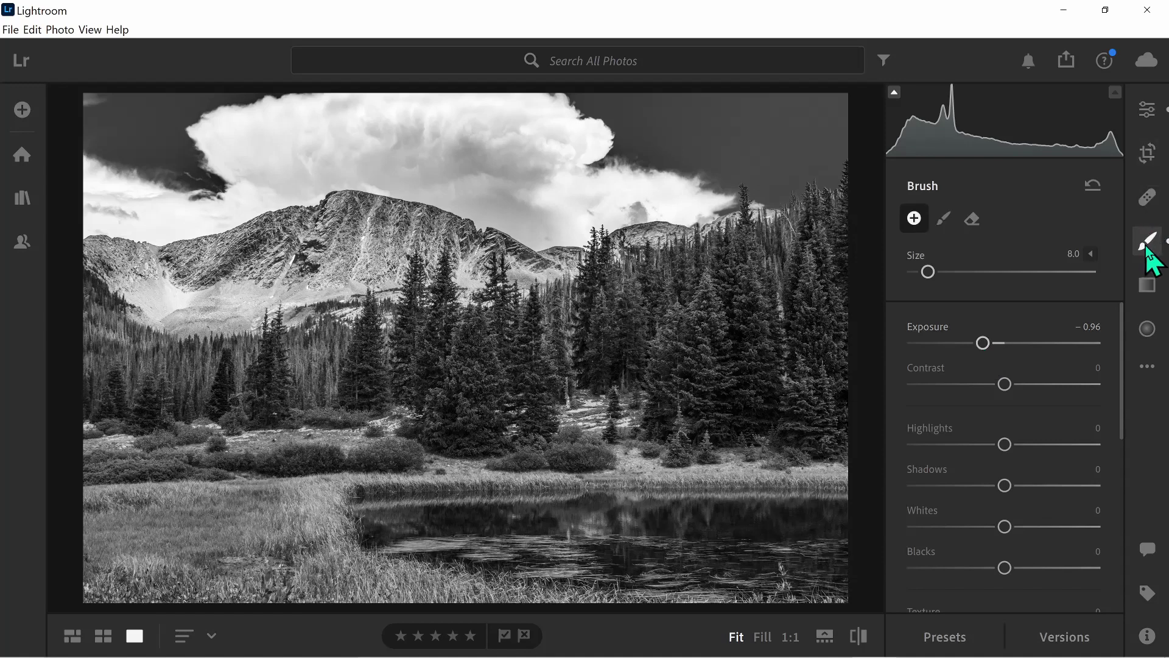
Start a new brush adjustment at Size 12 and paint it over the distant trees at the foot of the mountain
click(1148, 246)
click(1147, 248)
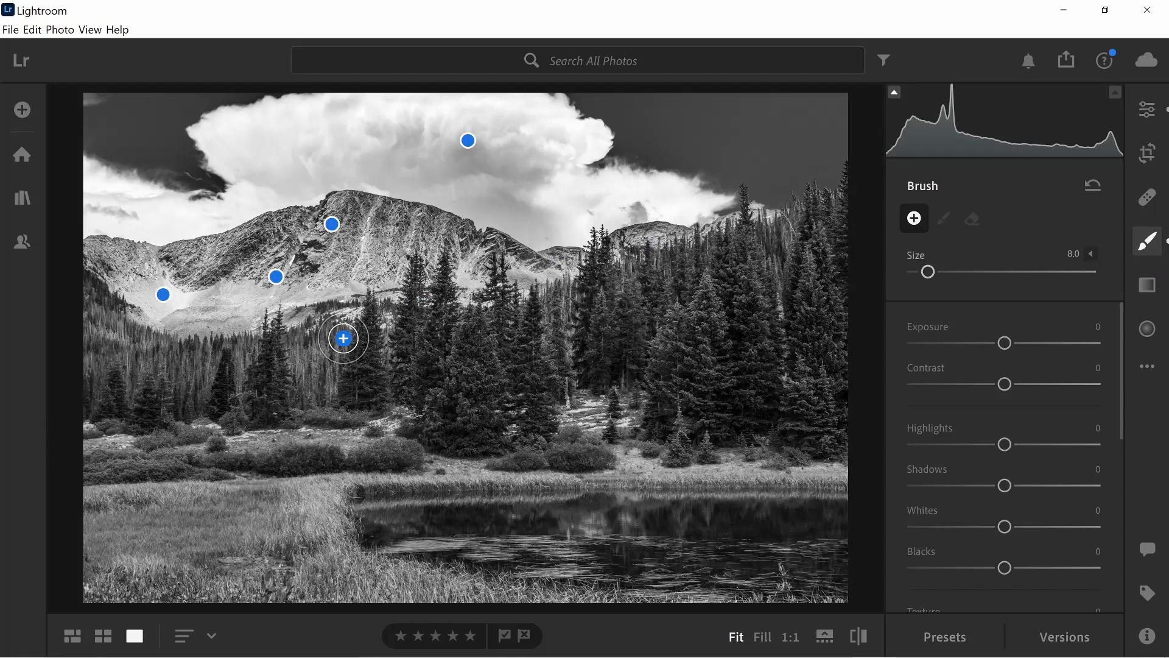
key(bracketright)
key(bracketright)
mouse_move(136, 352)
mouse_down()
mouse_move(86, 327)
mouse_move(222, 374)
mouse_move(244, 359)
mouse_move(324, 360)
mouse_up()
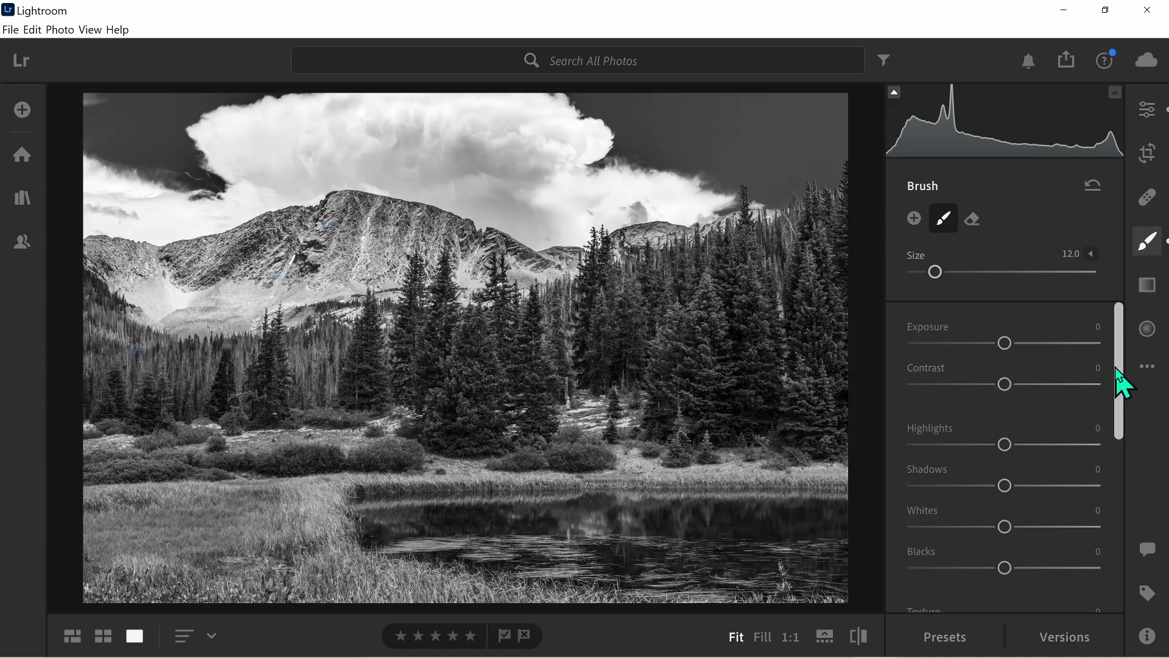
Set the distant-tree brush's Dehaze to -36 and Exposure to +0.64
drag(1119, 372, 1130, 475)
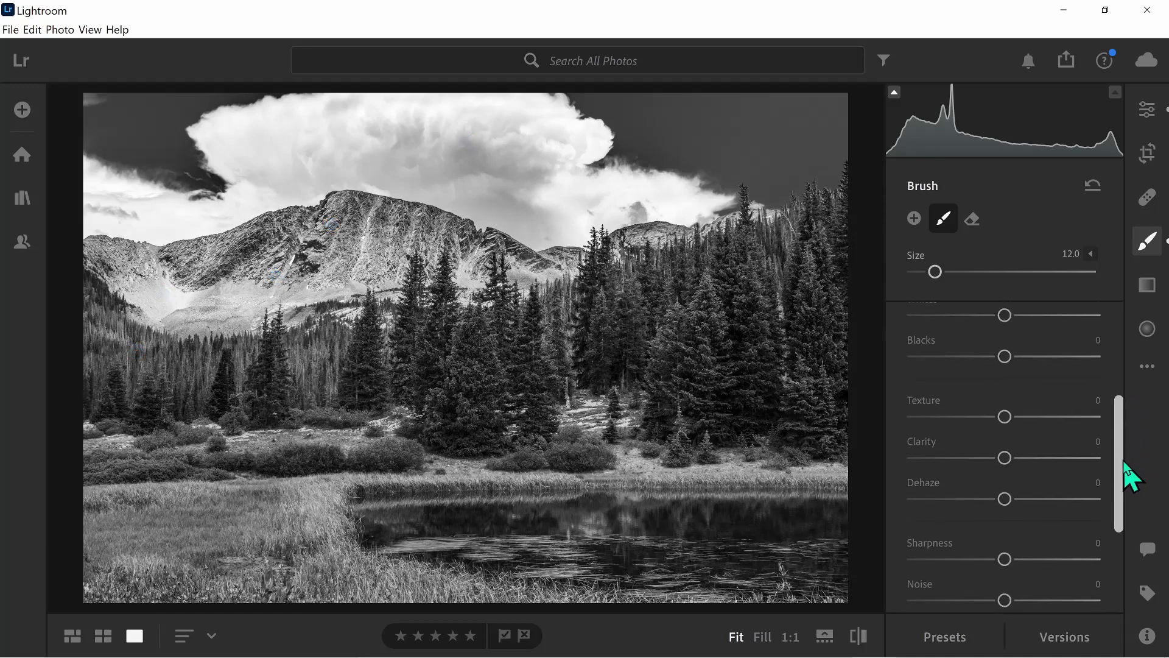
drag(1004, 498, 961, 498)
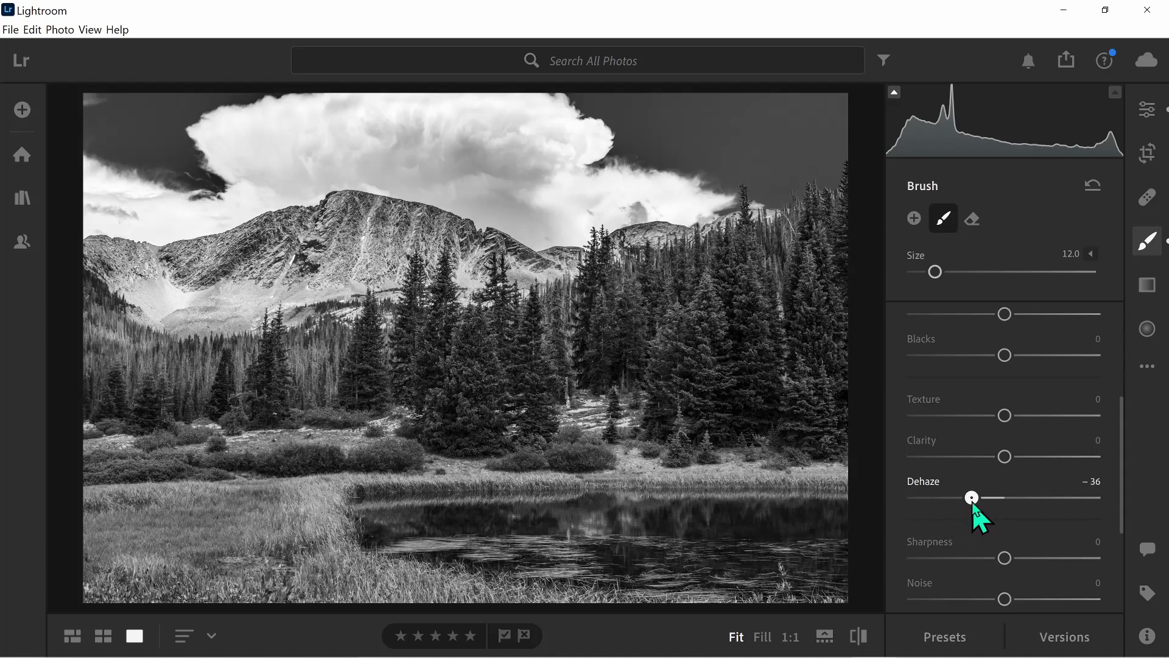
scroll(1120, 491, up, 1)
drag(1120, 487, 1117, 383)
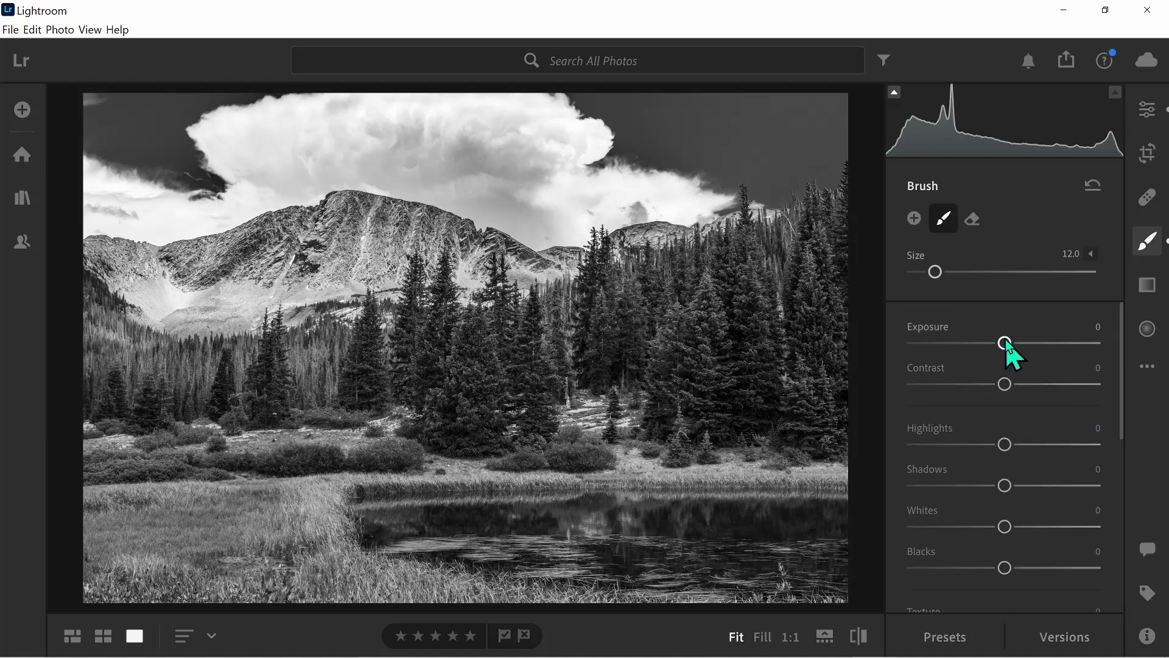
drag(1013, 342, 1019, 343)
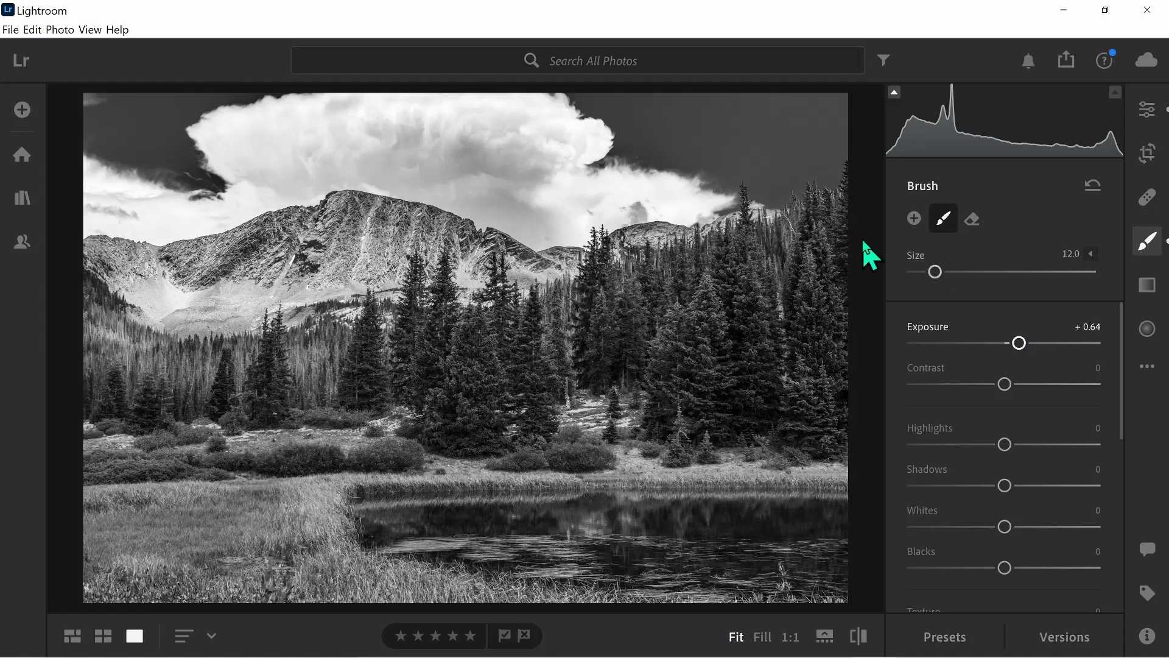
Reduce the brush to Size 5 for refining the distant-tree adjustment, switching briefly to the Eraser and back to the brush
key(bracketleft)
key(bracketleft)
key(bracketleft)
key(bracketleft)
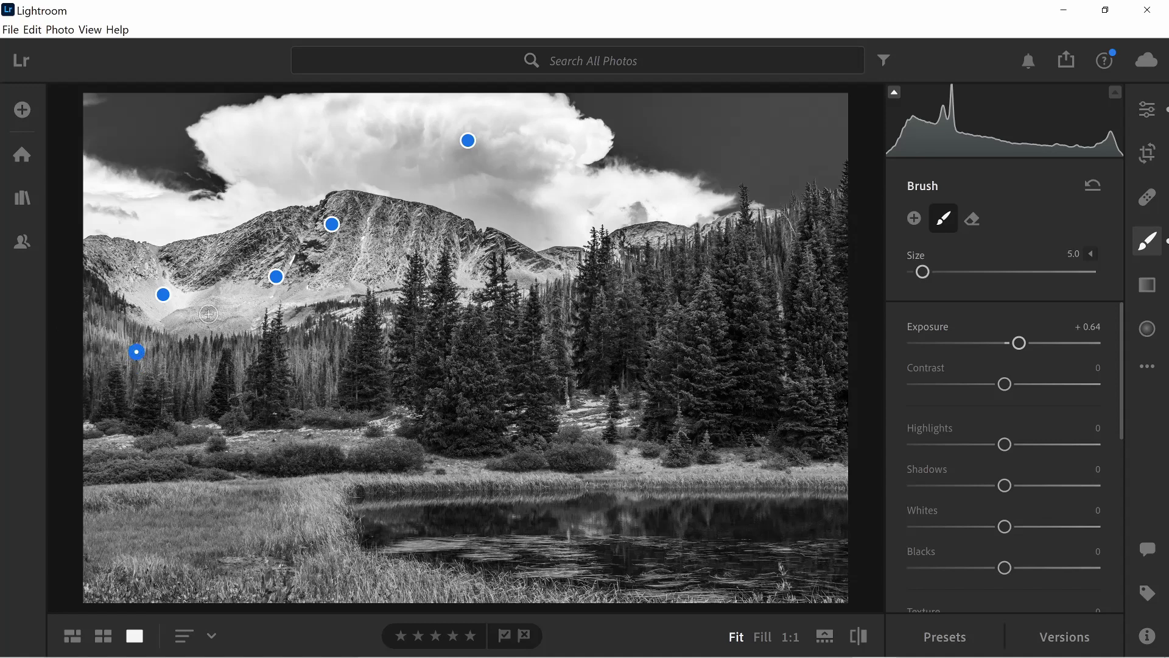
click(973, 219)
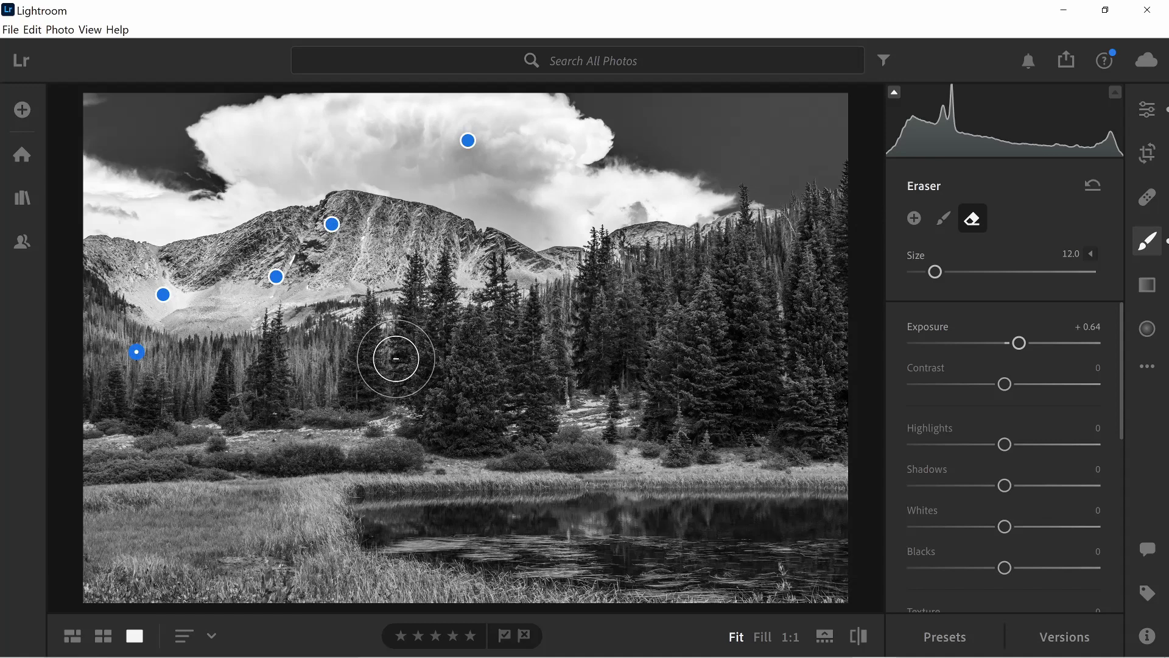
click(936, 225)
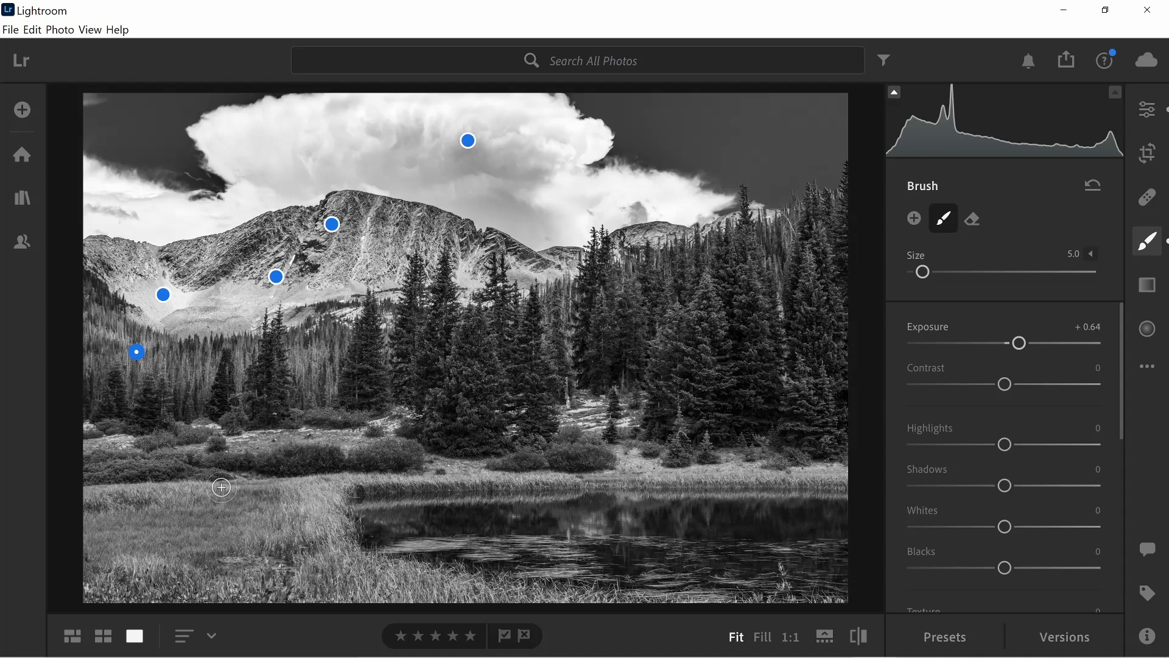
Start a new brush adjustment with Size 16 and Exposure +0.68, and paint it over the large evergreens on the photo's right side
click(1155, 242)
click(1156, 243)
key(bracketright)
key(bracketright)
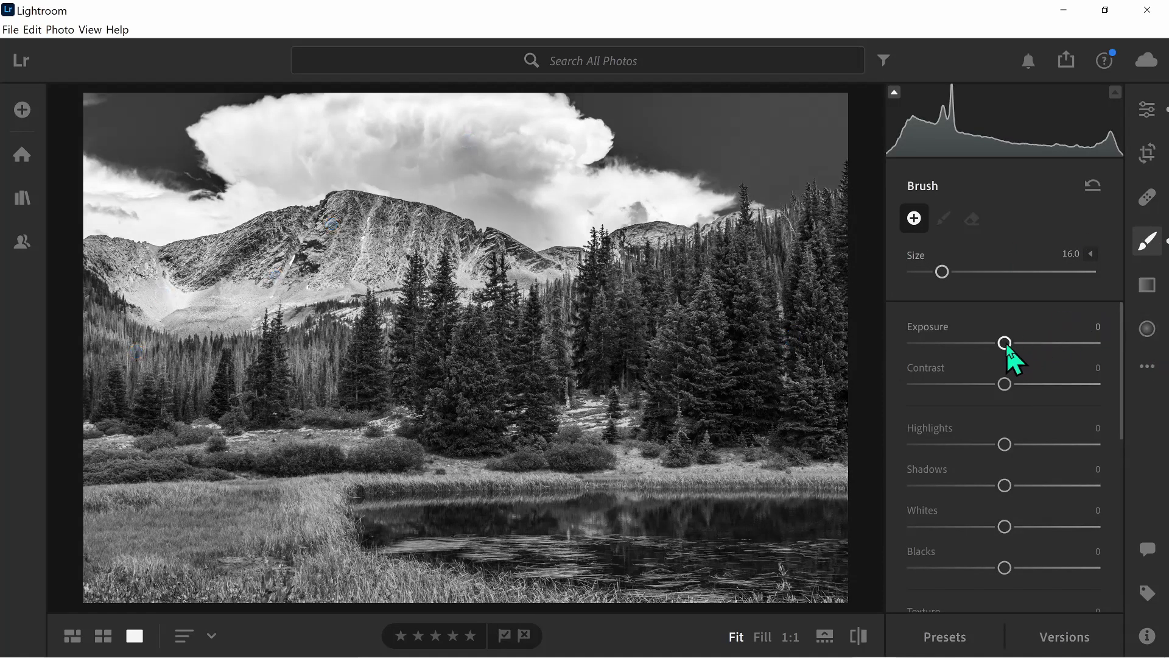
drag(1006, 343, 1018, 343)
click(699, 341)
mouse_move(694, 400)
mouse_down()
mouse_move(688, 324)
mouse_move(675, 417)
mouse_up()
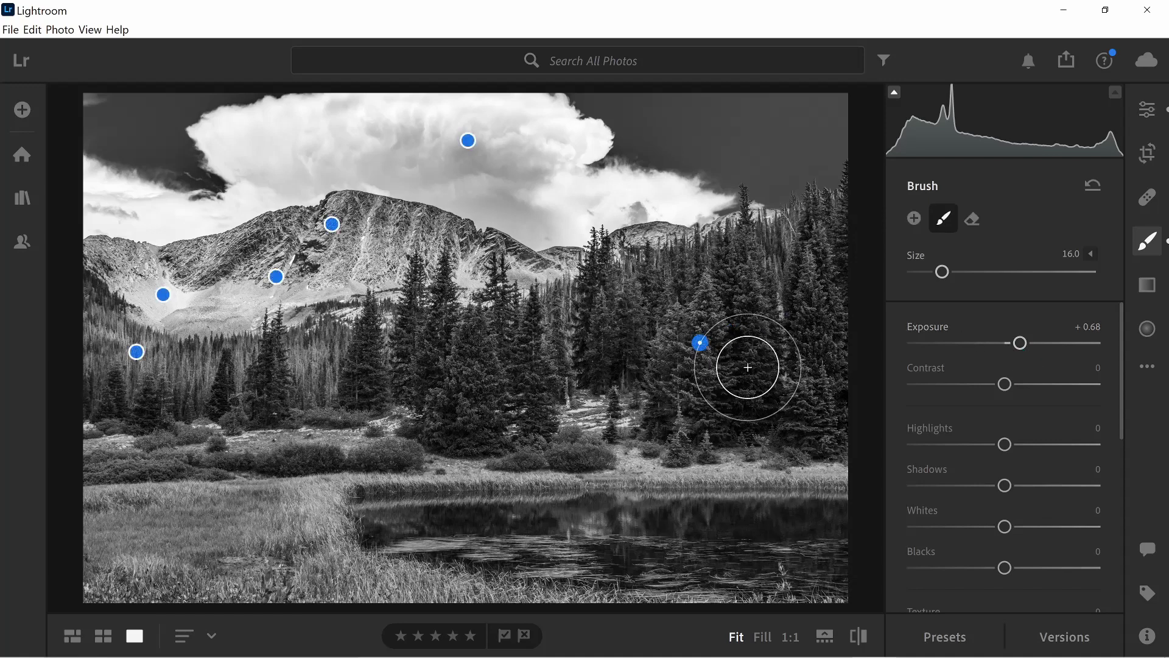
drag(820, 289, 796, 451)
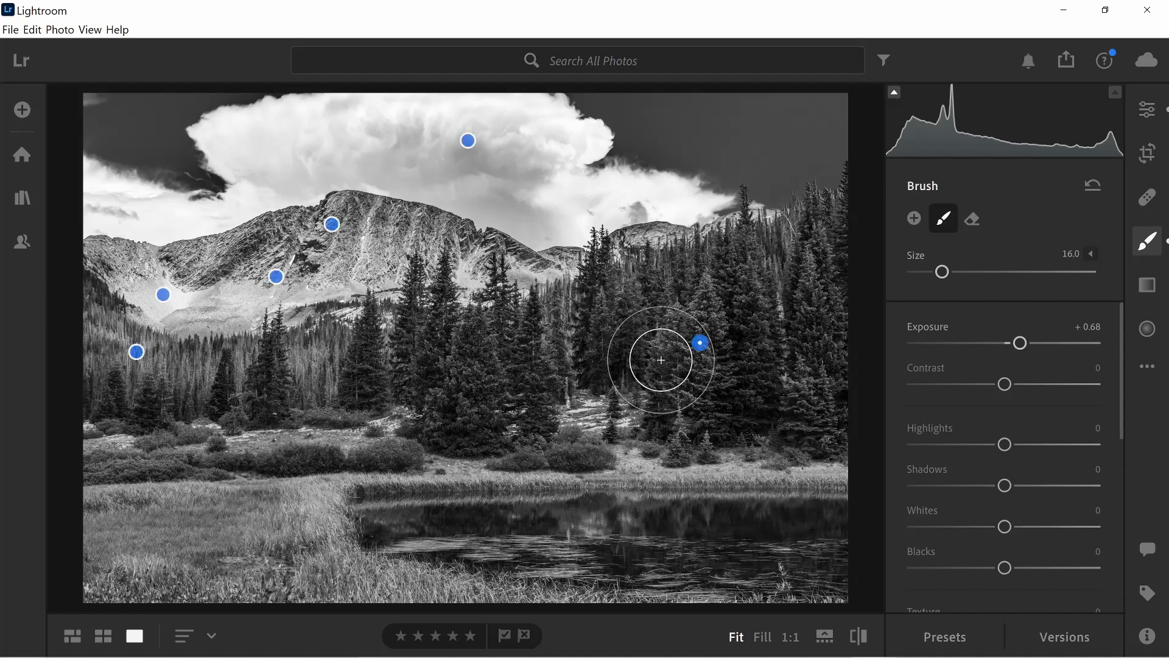
Extend the evergreen brush over the central trees, repaint the right-hand ones, and set its Texture to -42
mouse_move(485, 361)
mouse_down()
mouse_move(483, 415)
mouse_move(475, 420)
mouse_move(472, 386)
mouse_move(452, 429)
mouse_up()
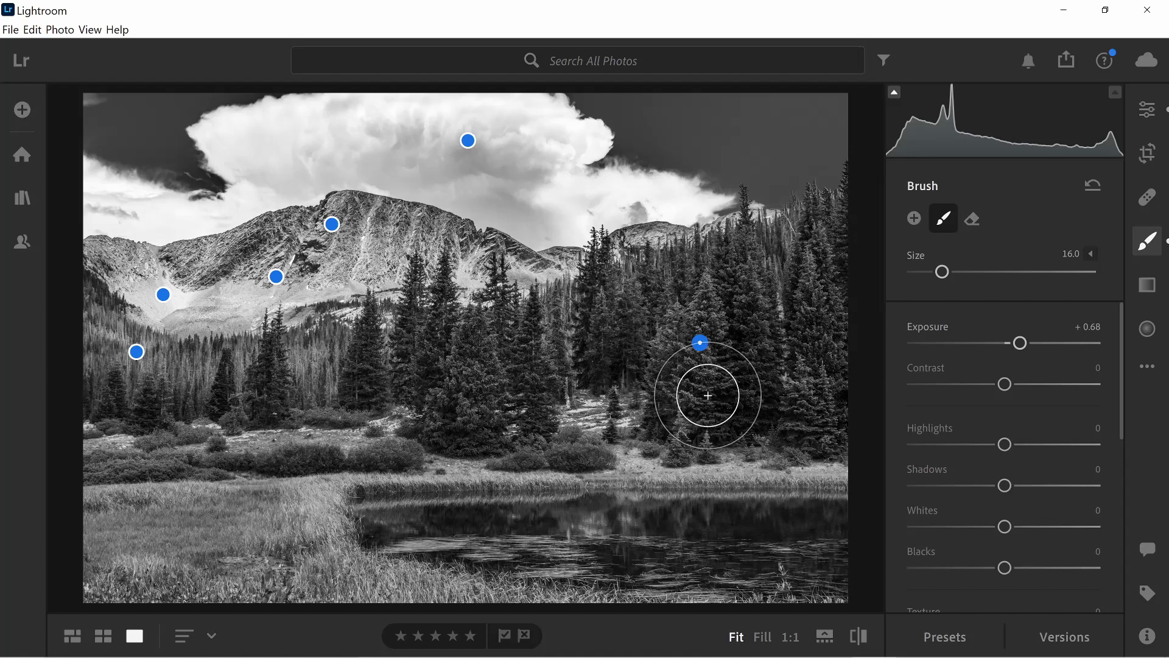
drag(715, 410, 707, 379)
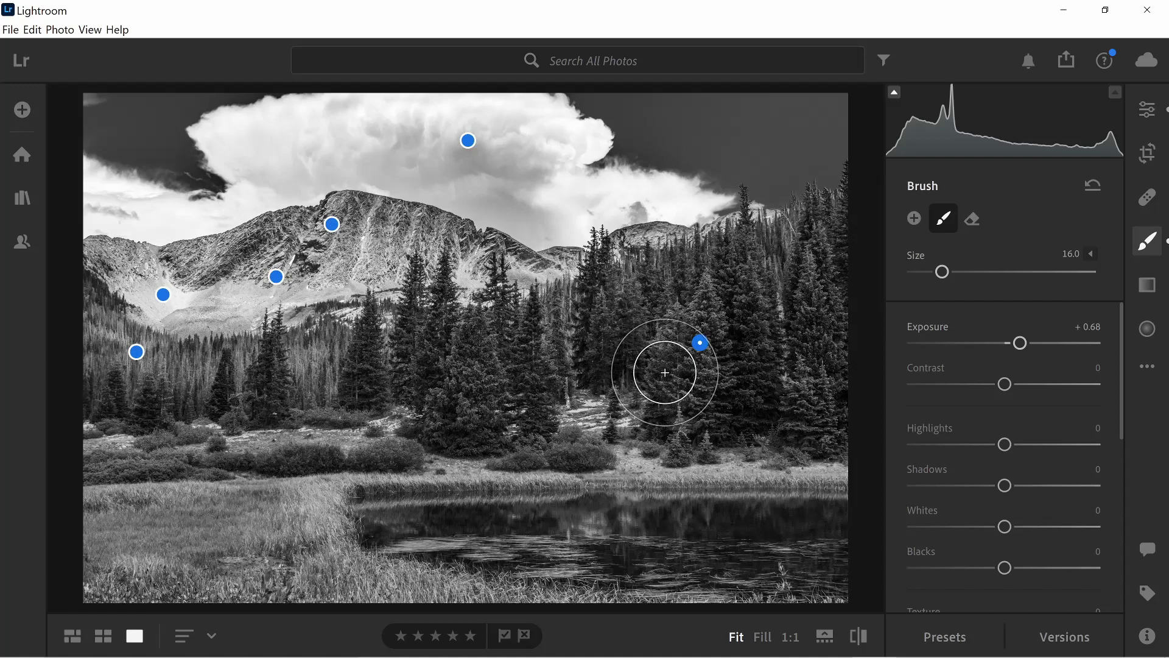
mouse_move(665, 381)
mouse_down()
mouse_move(665, 413)
mouse_move(670, 365)
mouse_up()
drag(449, 418, 457, 402)
drag(471, 331, 483, 384)
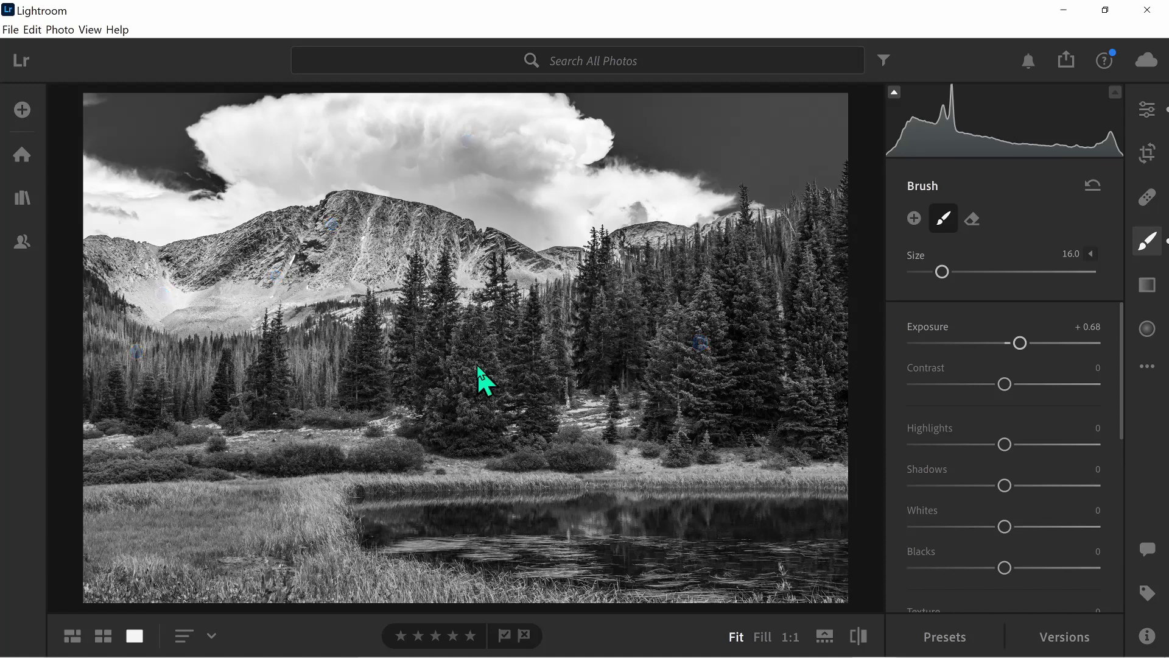
drag(1122, 386, 1130, 474)
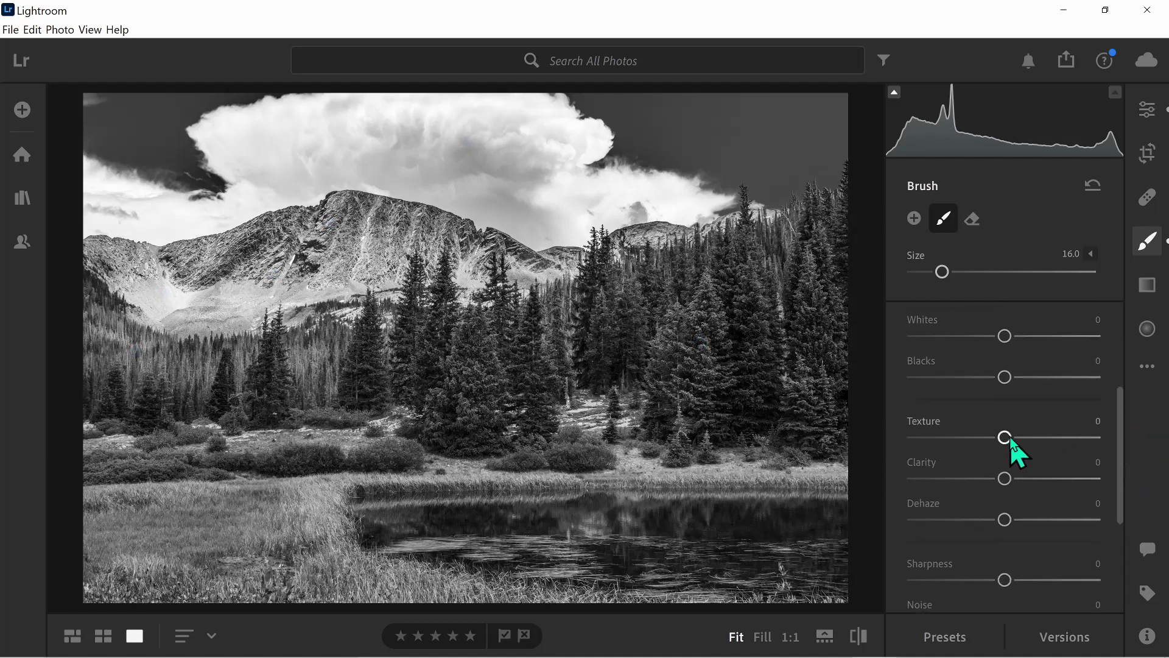
drag(1002, 439, 963, 447)
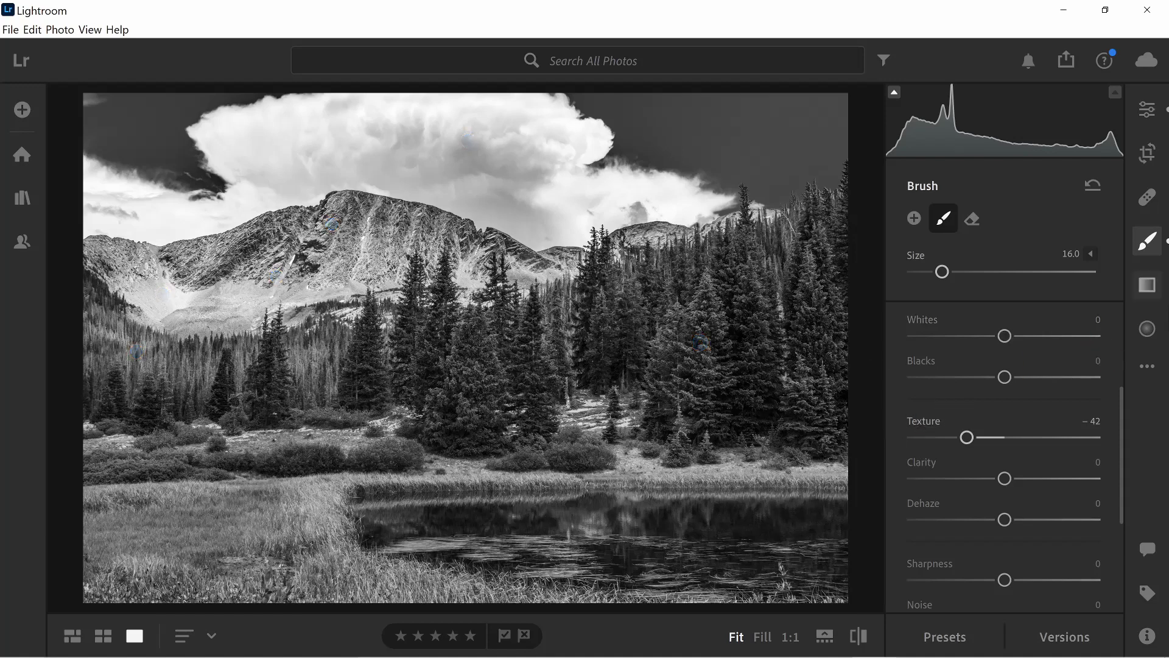
Create a radial gradient with Exposure +0.44 over the bushes at the photo's left edge
click(1142, 329)
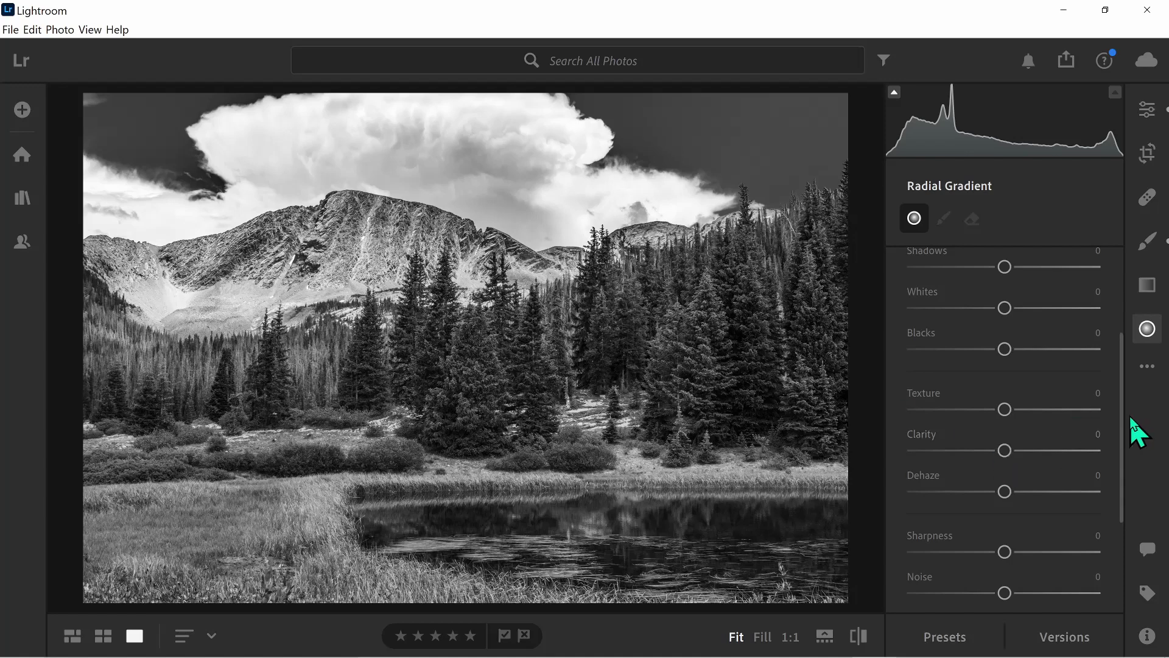
scroll(1120, 420, up, 1)
drag(1120, 420, 1122, 356)
drag(1006, 284, 1014, 284)
drag(182, 467, 352, 490)
Add radial gradients with Exposure +0.44 over the middle bushes, the bushes behind the pond and the left foreground grass
drag(408, 460, 313, 477)
drag(408, 463, 342, 463)
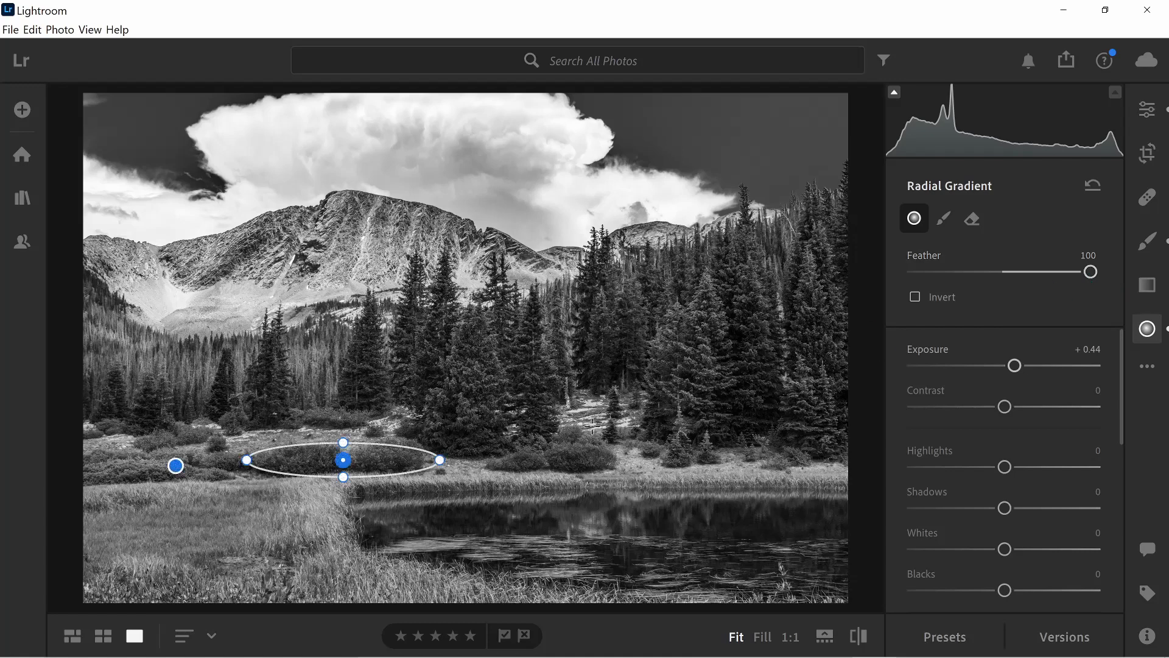
mouse_move(558, 449)
mouse_down()
mouse_move(620, 466)
mouse_move(561, 458)
mouse_up()
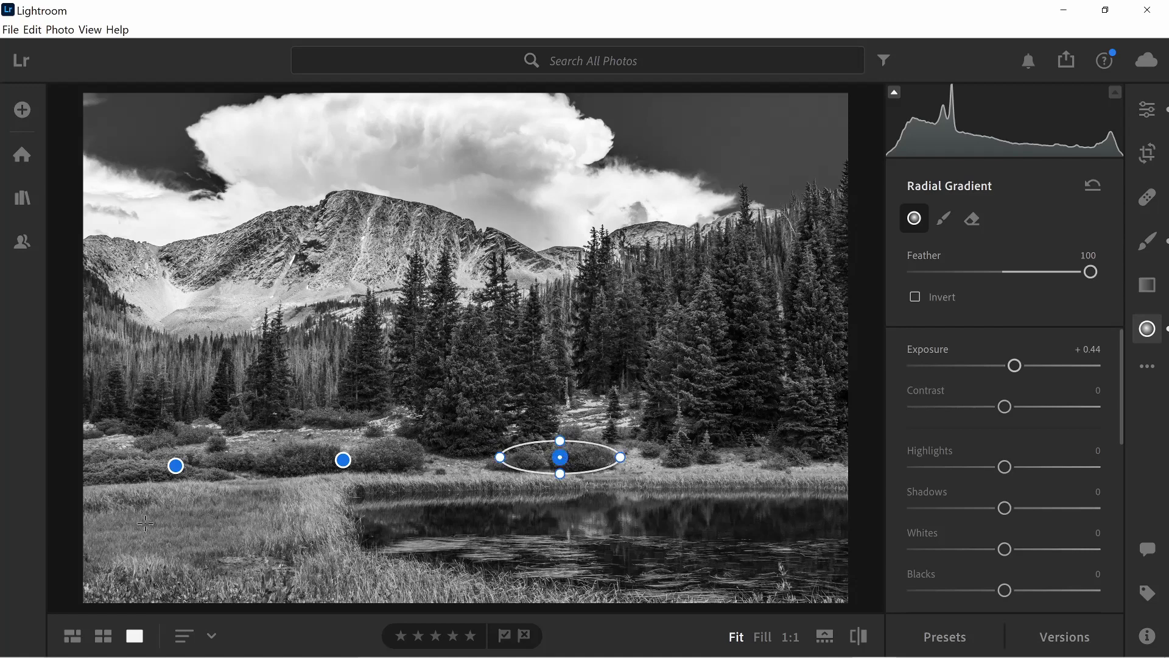
drag(158, 530, 270, 566)
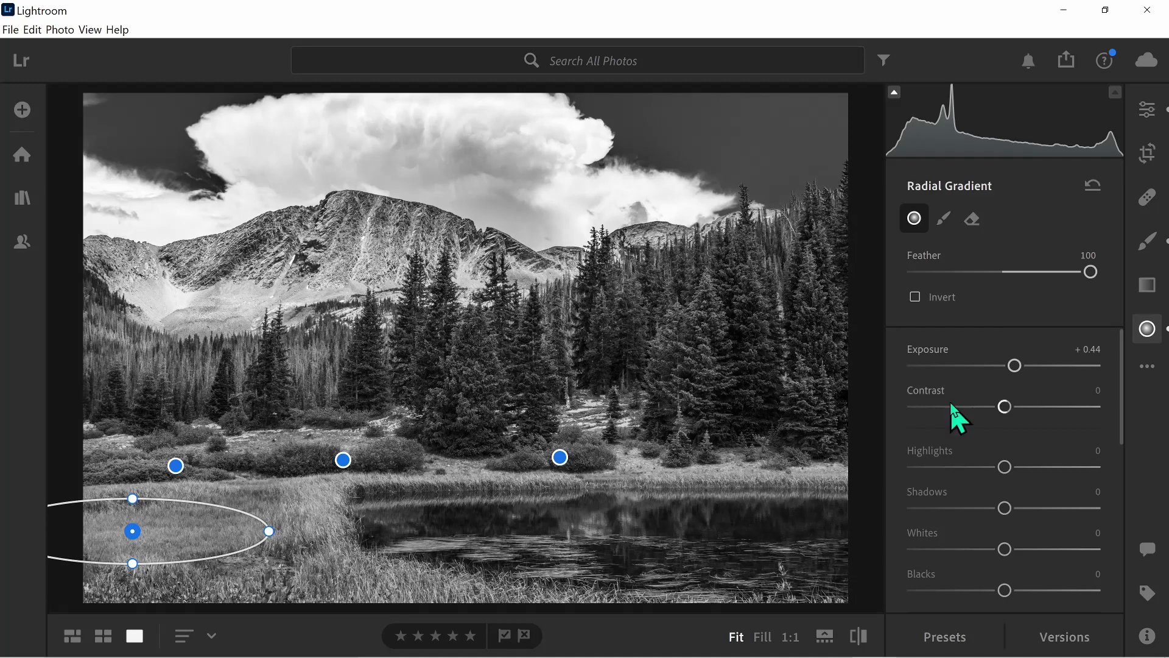
click(1147, 329)
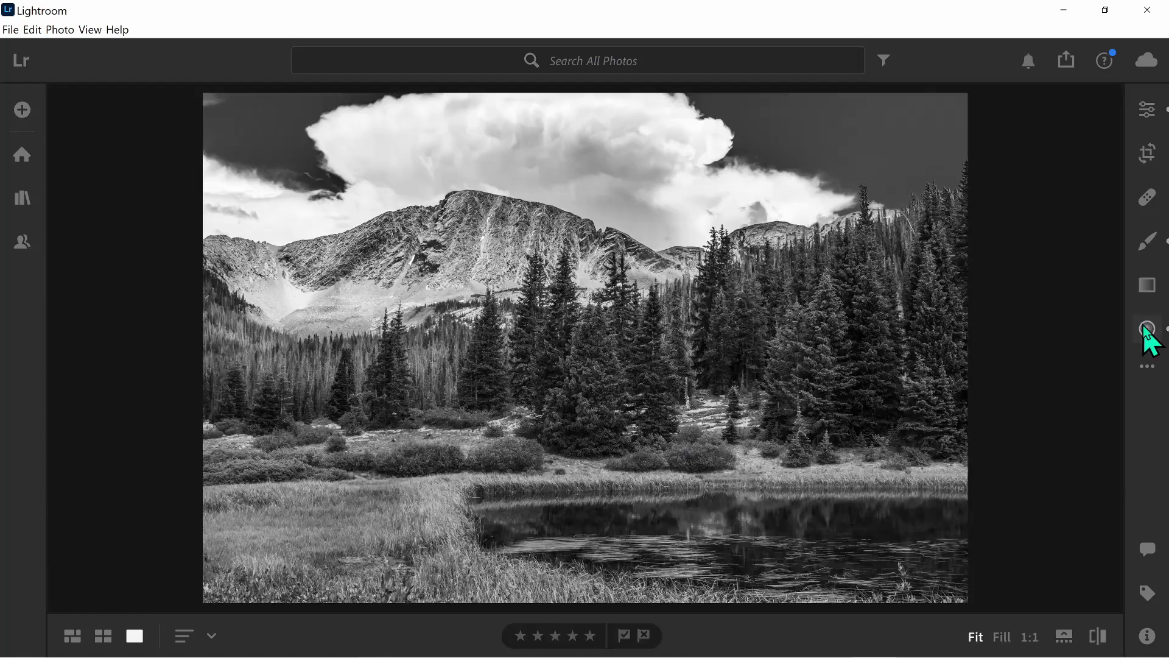
Draw a new wide radial gradient with Exposure 0 over the pond and fit its position and height to the water
click(1147, 329)
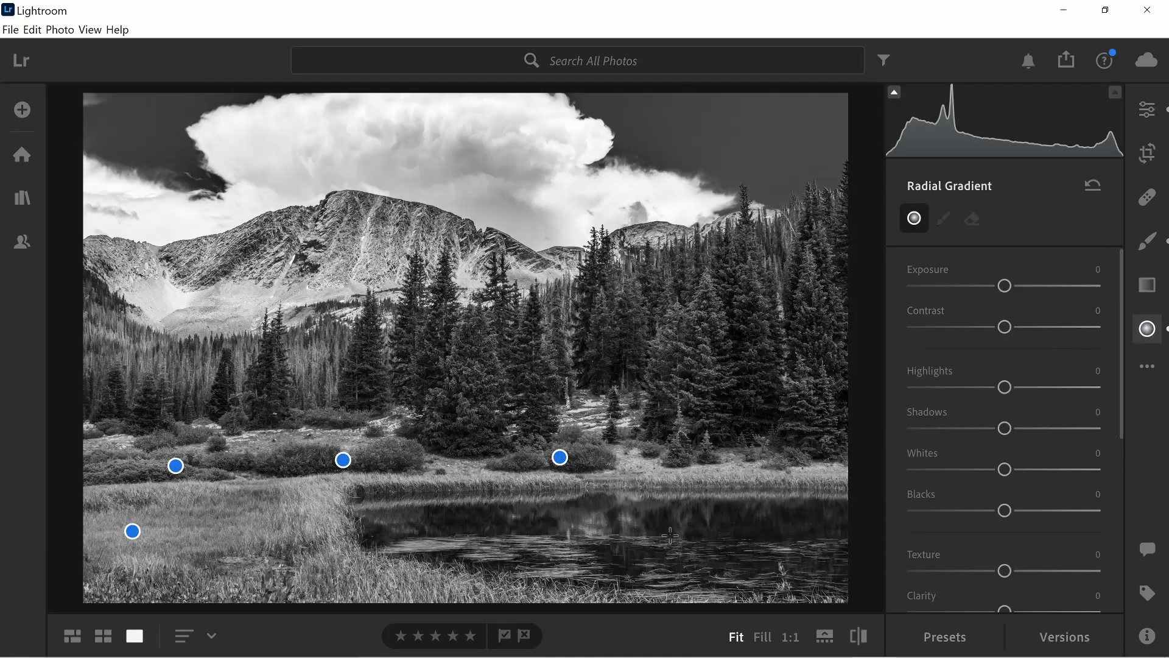
drag(674, 535, 882, 595)
drag(671, 535, 645, 533)
drag(642, 457, 642, 485)
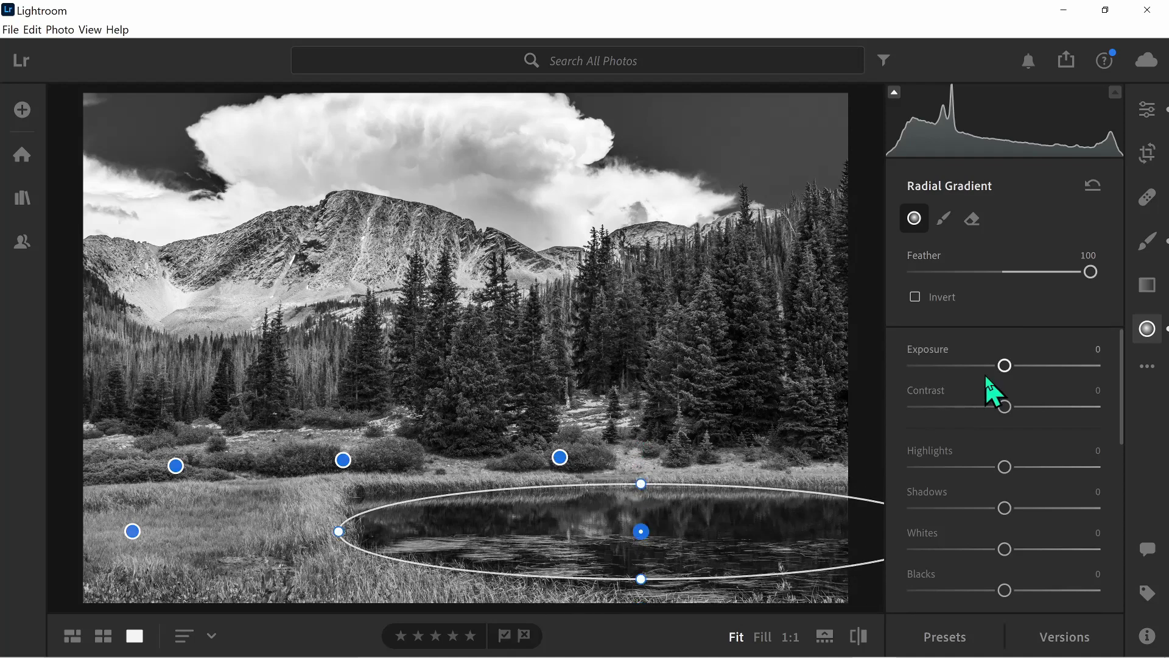
Set the pond radial gradient's Exposure to +1.32, Contrast to +31 and Texture to -48
drag(1005, 366, 1034, 366)
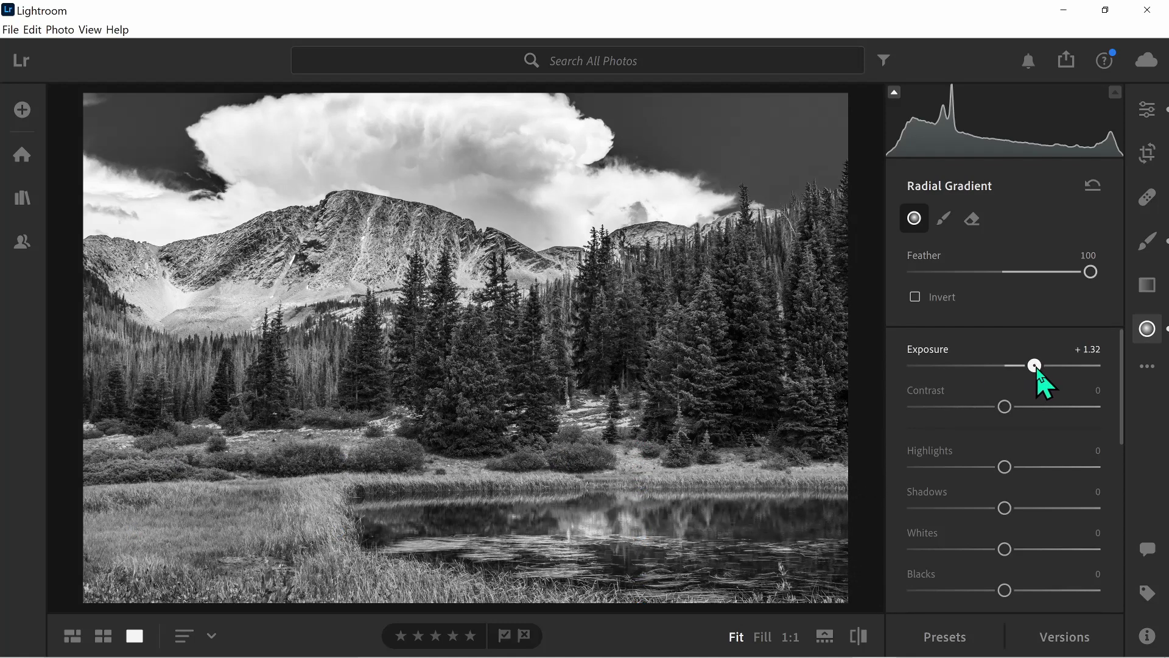
scroll(1120, 382, down, 1)
scroll(1119, 382, down, 1)
drag(1006, 381, 1033, 382)
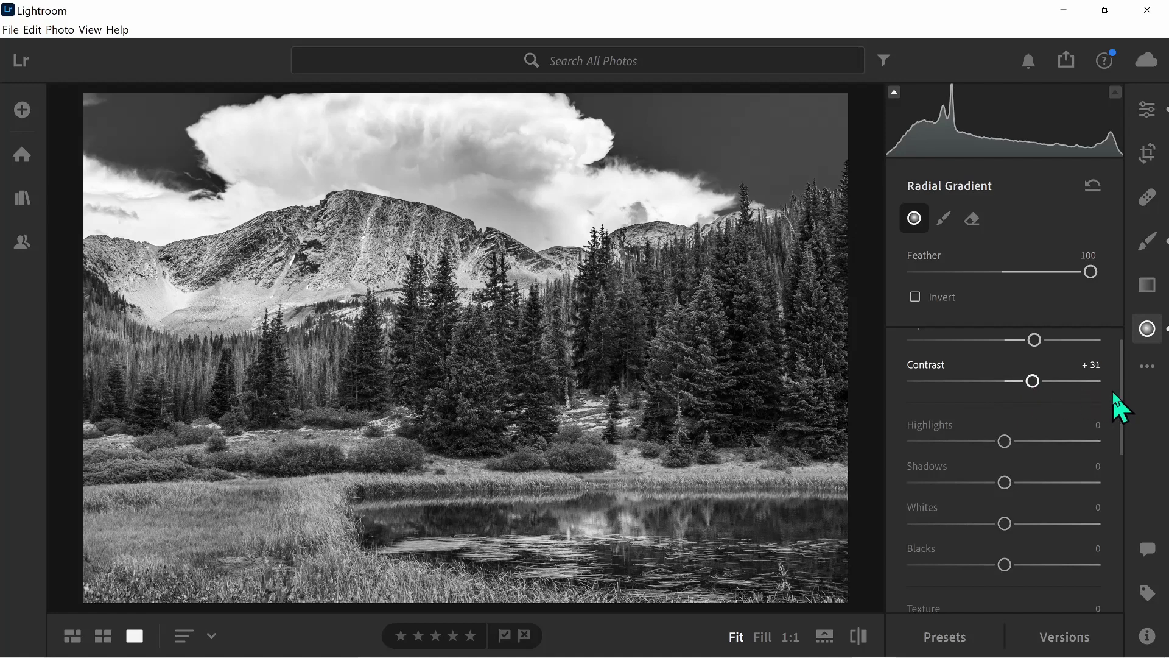
drag(1120, 395, 1118, 458)
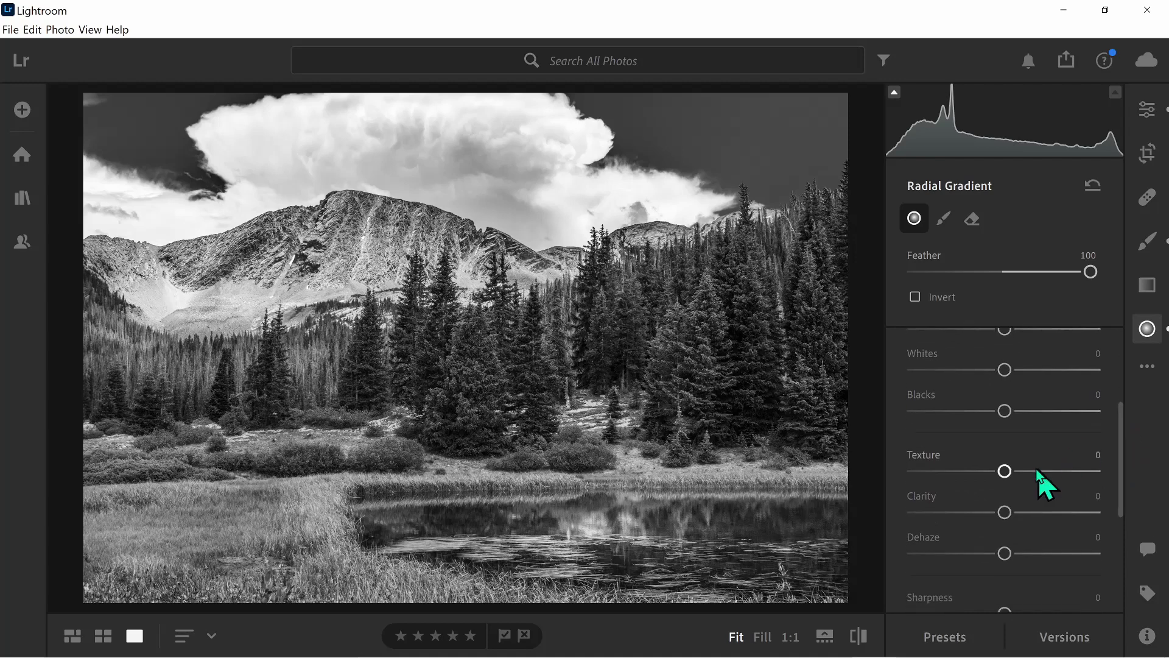
drag(1002, 478, 955, 485)
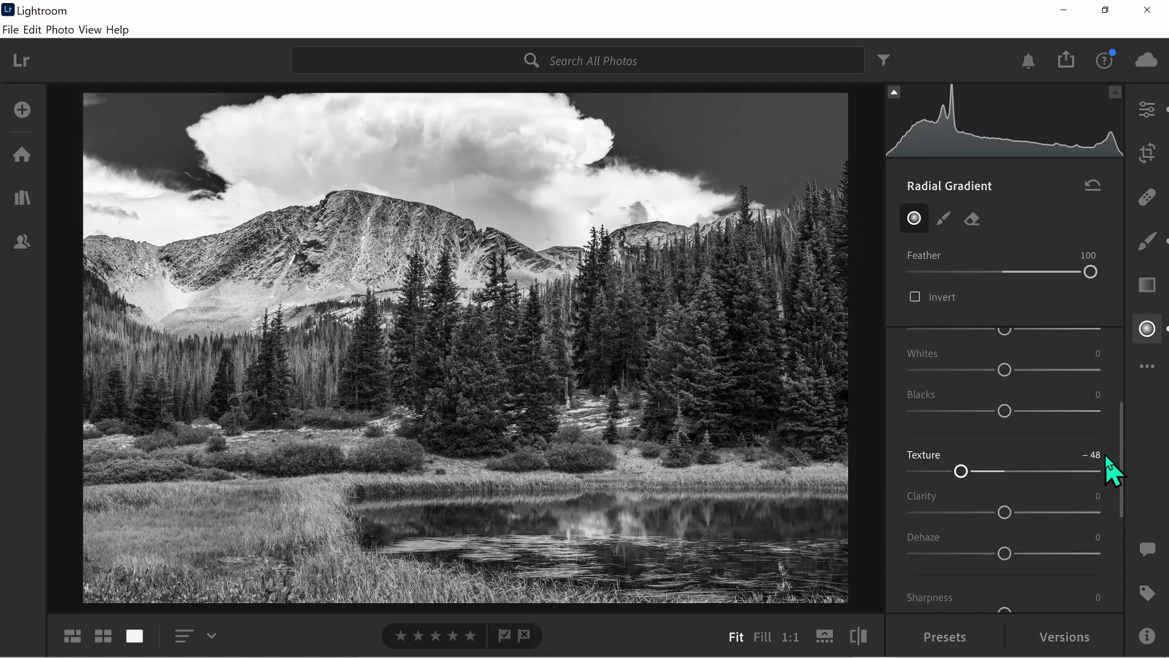
click(1151, 333)
Apply Split Toning with shadows at Hue 18, Sat 12 and highlights at Hue 203, Sat 7
click(1150, 110)
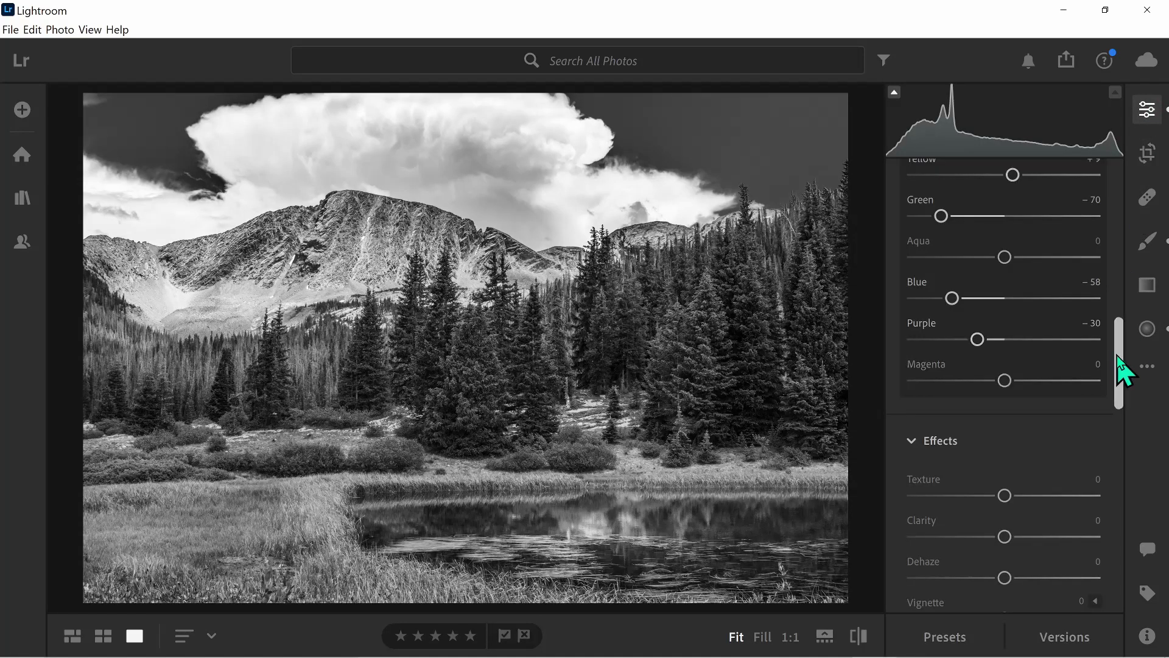
drag(1118, 355, 1125, 451)
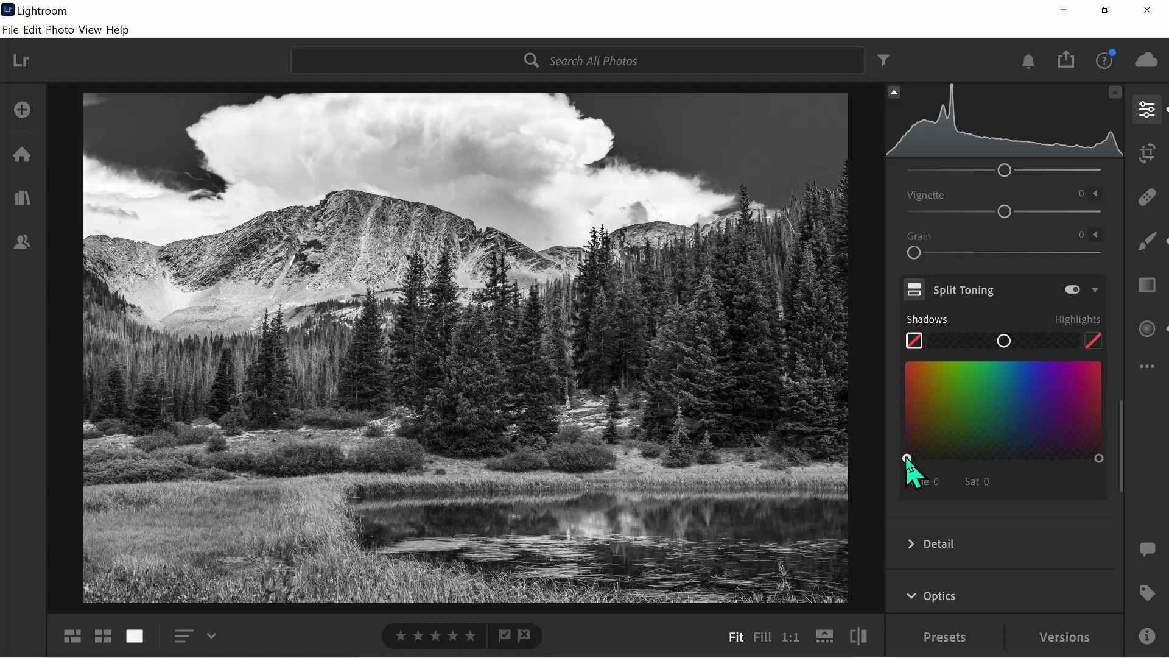
mouse_move(907, 458)
mouse_down()
mouse_move(905, 436)
mouse_move(935, 444)
mouse_move(917, 445)
mouse_up()
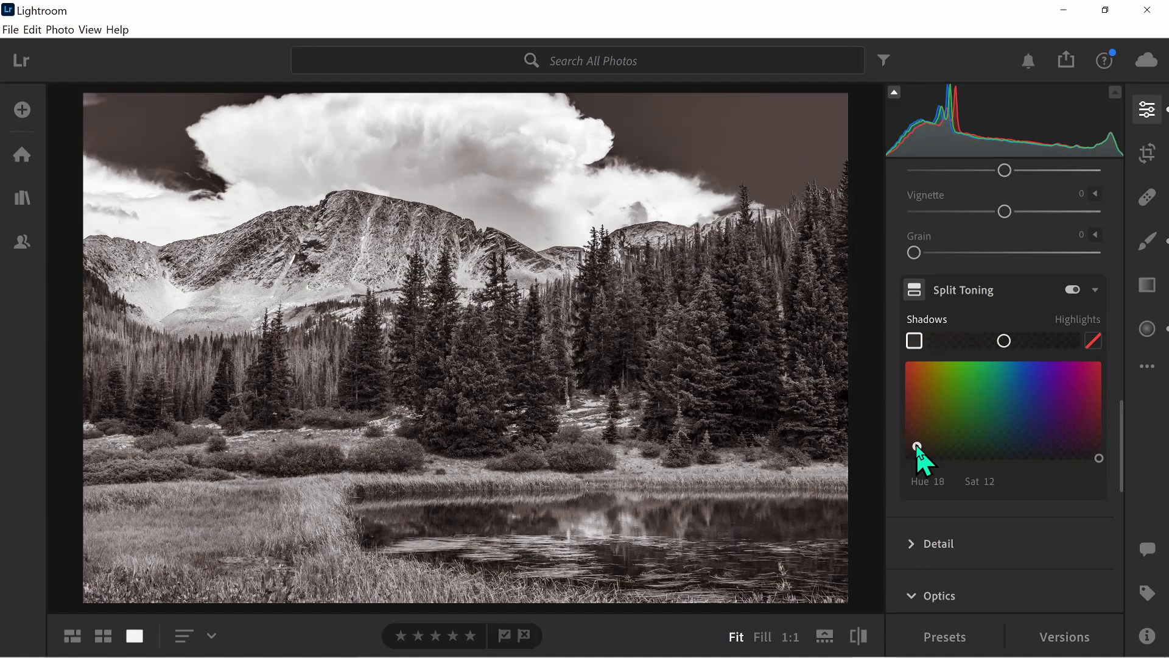
click(1100, 459)
mouse_move(1099, 459)
mouse_down()
mouse_move(1090, 430)
mouse_move(929, 446)
mouse_move(964, 433)
mouse_move(949, 438)
mouse_move(1028, 442)
mouse_move(1016, 457)
mouse_up()
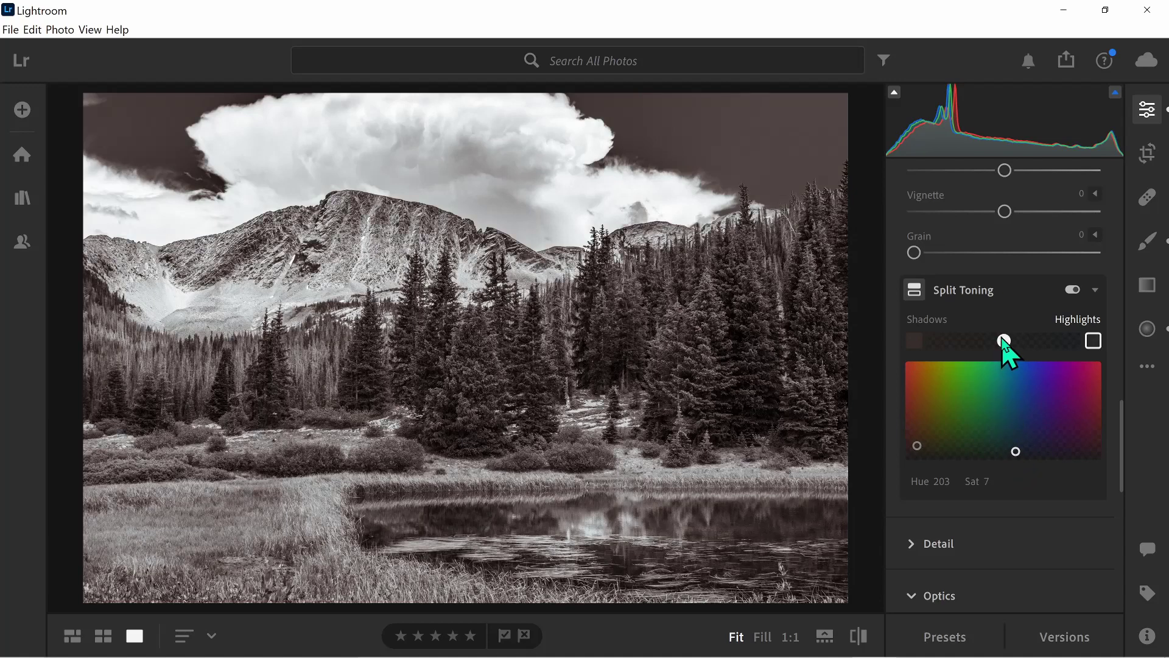
Shift the Split Toning balance toward Shadows and adjust the tints to highlights Hue 201, Sat 5 and shadows Hue 19, Sat 8
drag(1003, 344, 980, 346)
drag(1017, 443, 1016, 455)
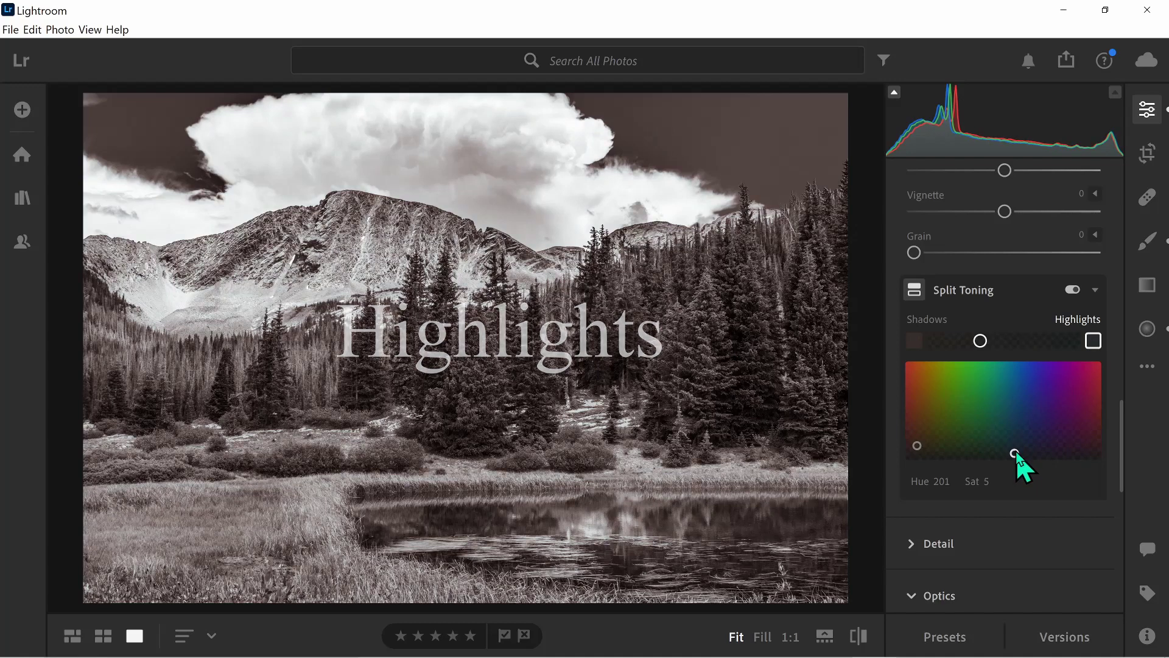
drag(916, 447, 916, 451)
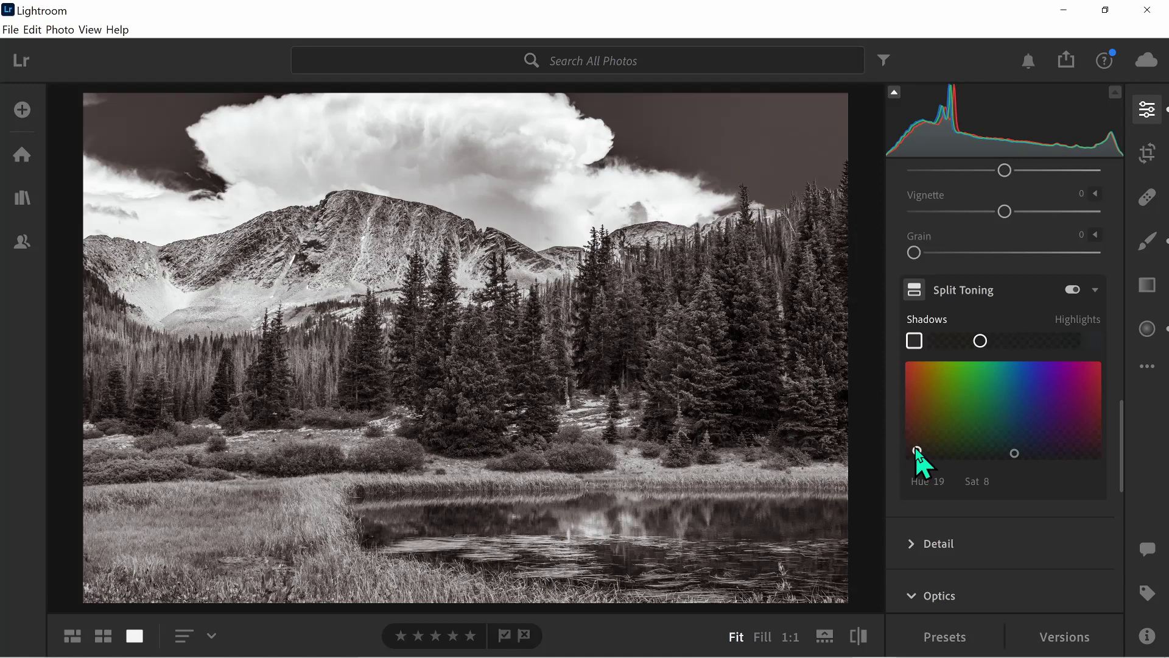
click(1073, 290)
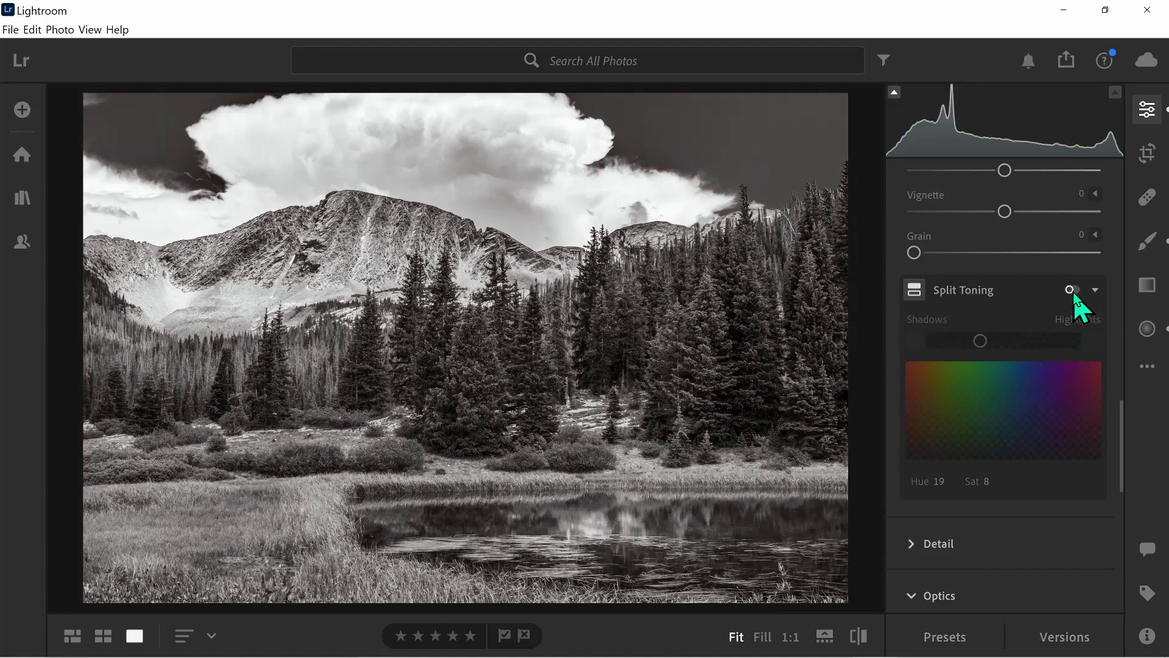
click(1073, 291)
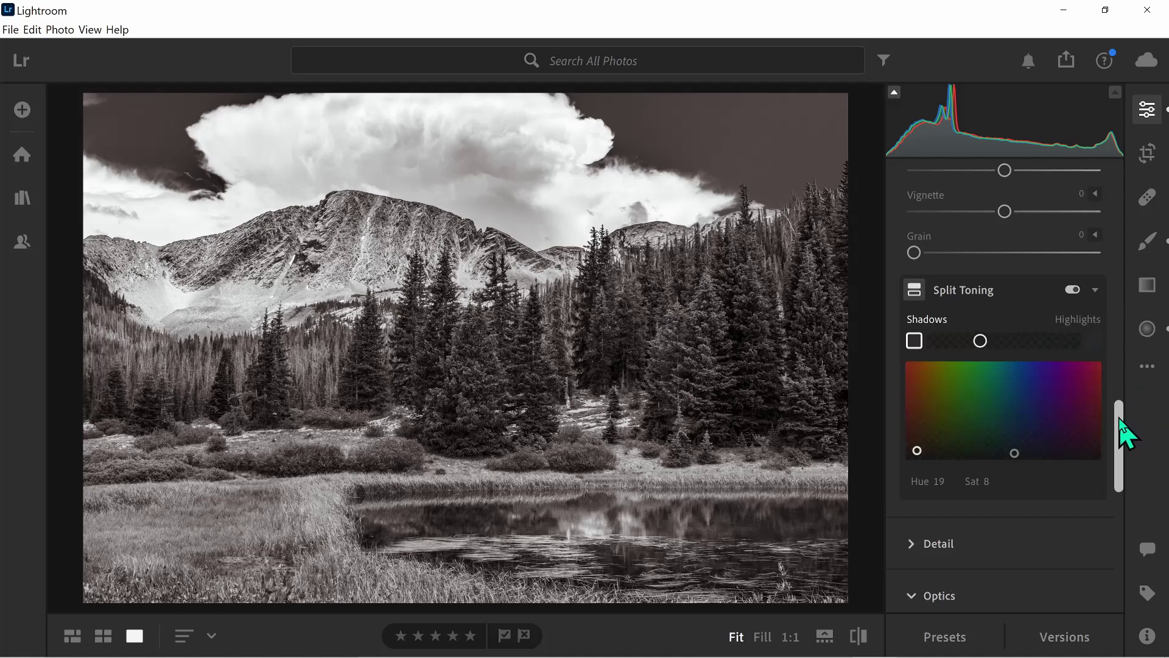
Darken the photo's edges with a Vignette of -12
drag(1120, 420, 1120, 389)
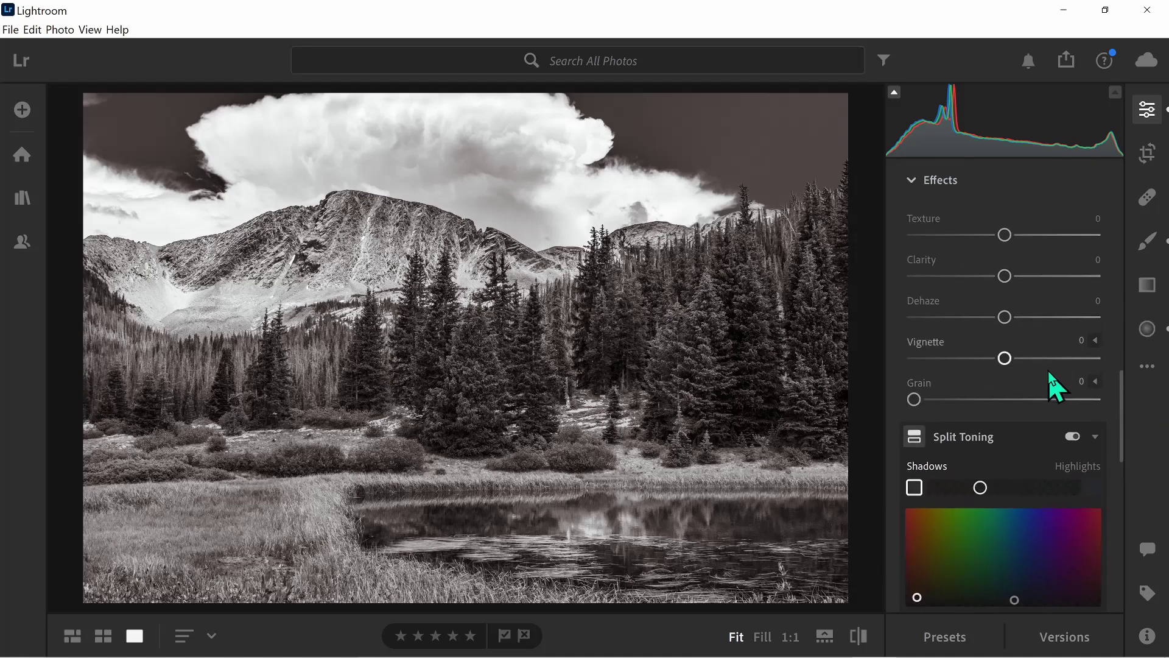
mouse_move(1006, 360)
mouse_down()
mouse_move(983, 364)
mouse_move(993, 364)
mouse_up()
drag(993, 363, 995, 364)
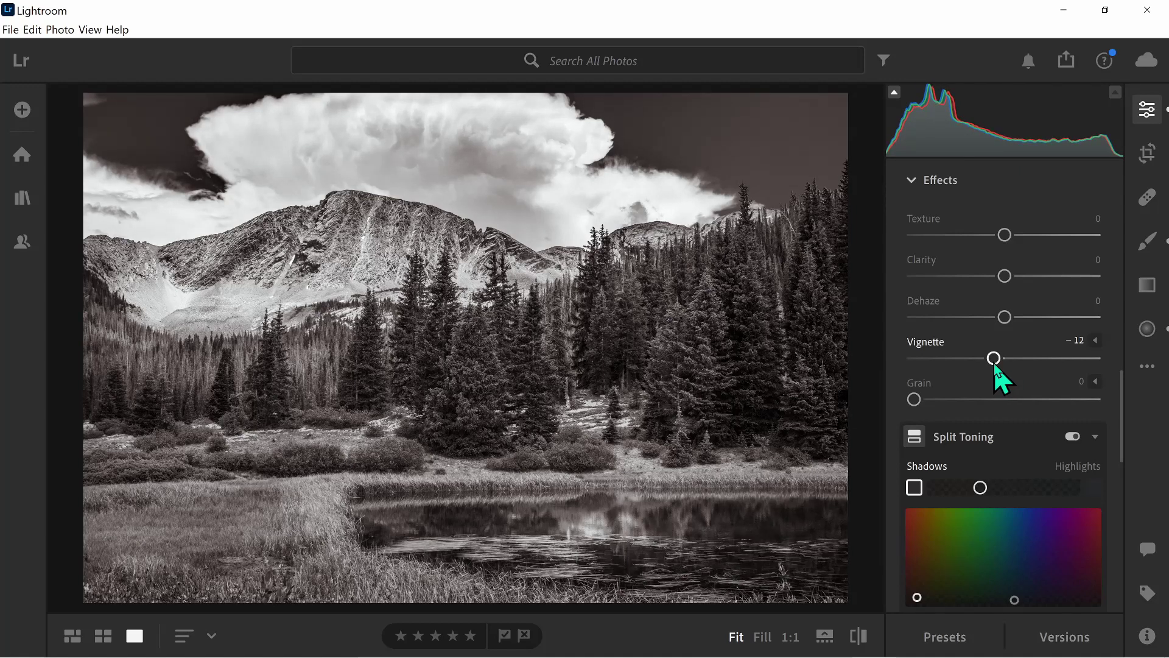
Draw a large radial gradient centred on the middle trees, covering most of the photo, and set its Exposure to +0.24
click(1147, 329)
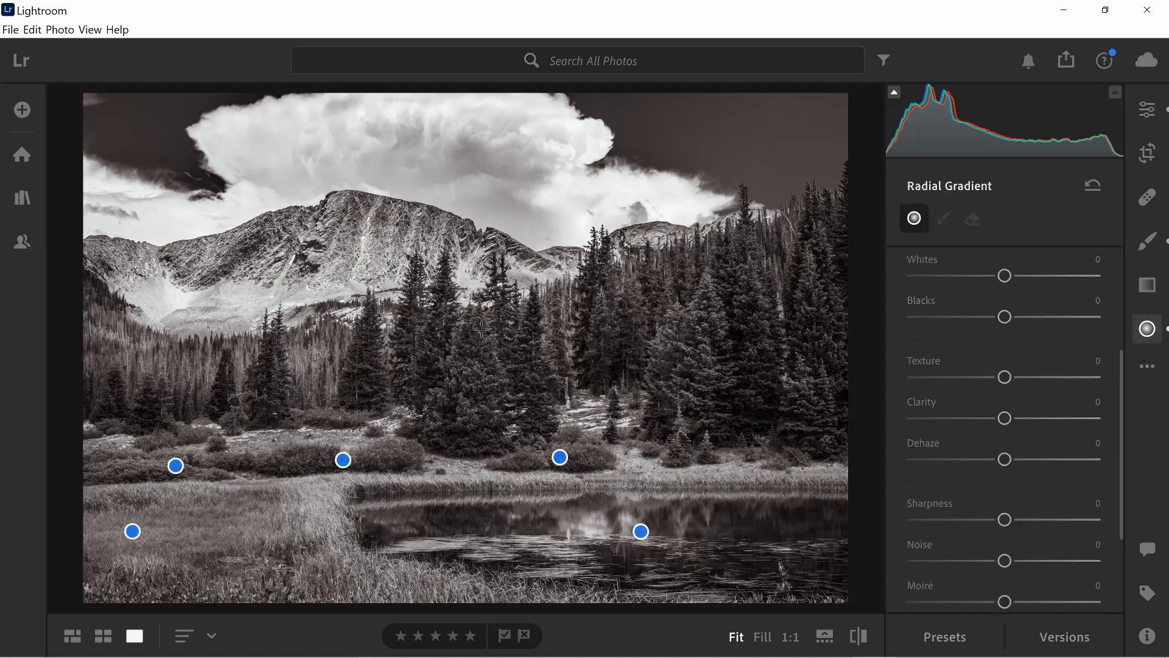
drag(221, 301, 746, 538)
drag(219, 302, 475, 350)
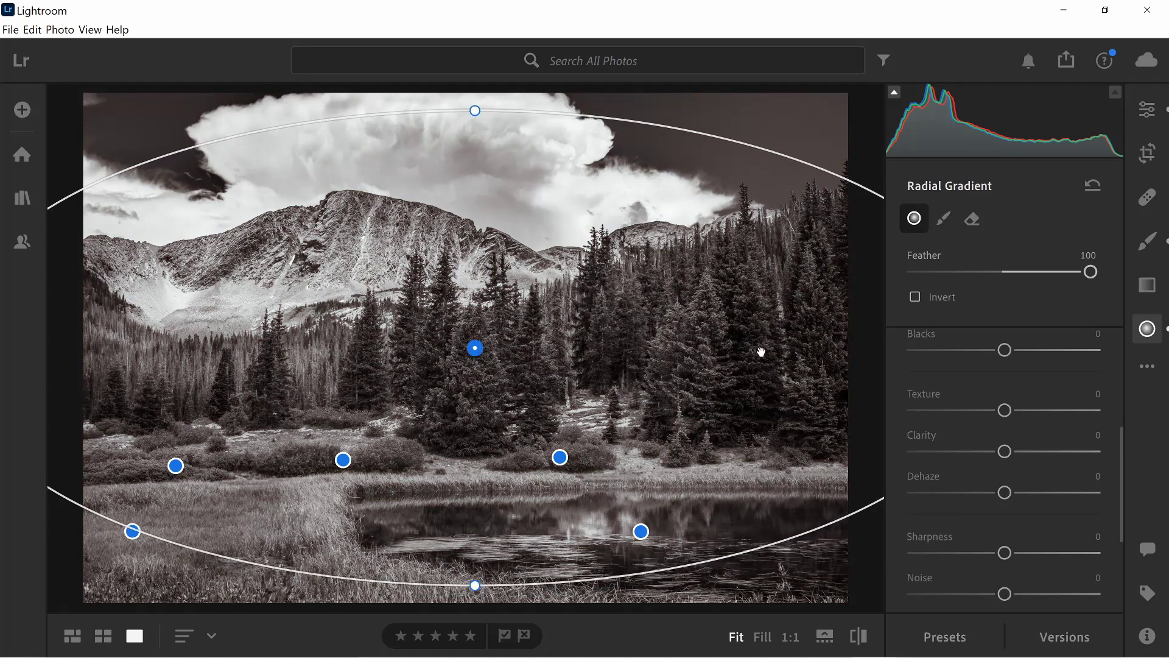
drag(1126, 481, 1124, 357)
drag(1005, 369, 1006, 373)
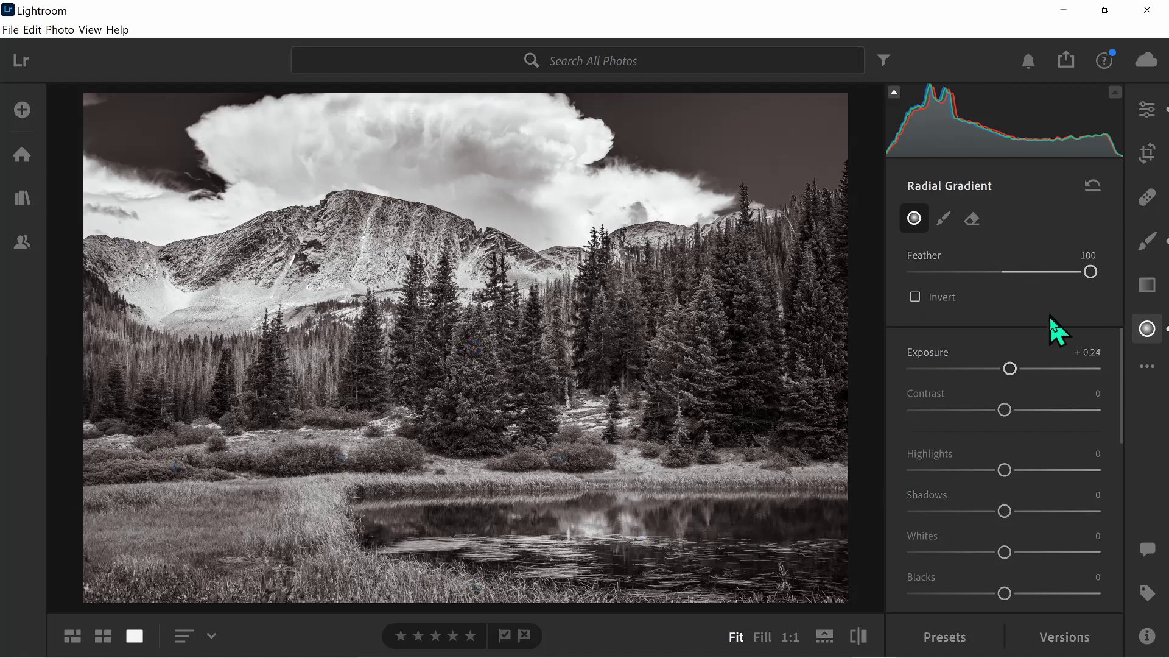
Open the photo's saved versions and preview the Original to compare it with the current edit
click(1071, 651)
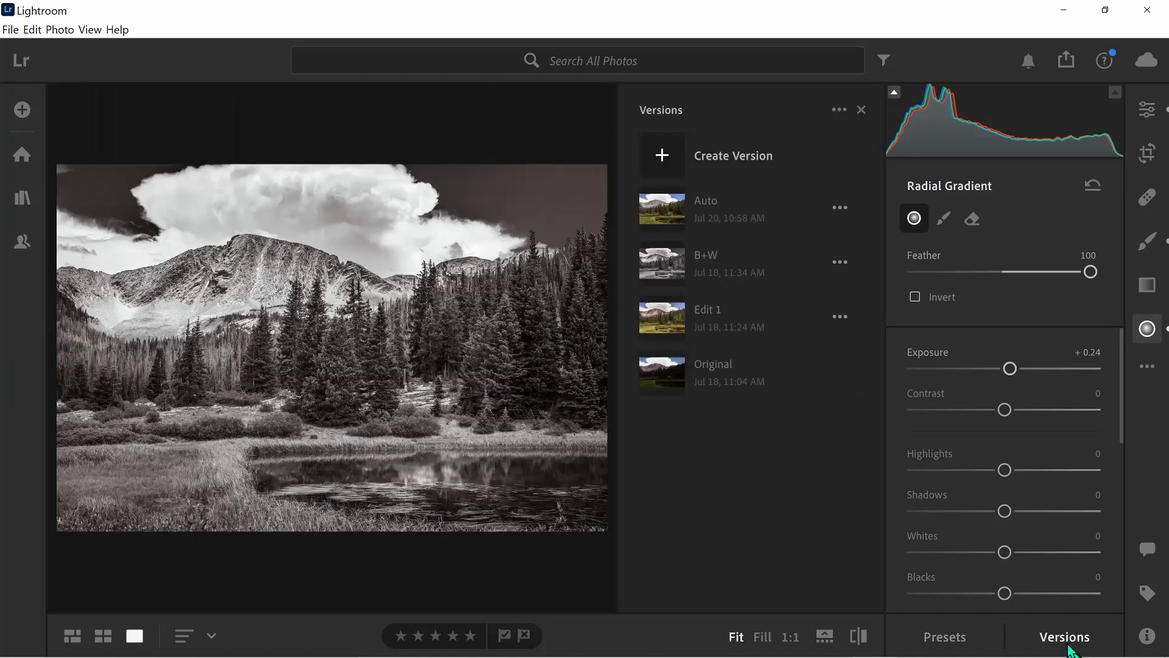
mouse_move(667, 387)
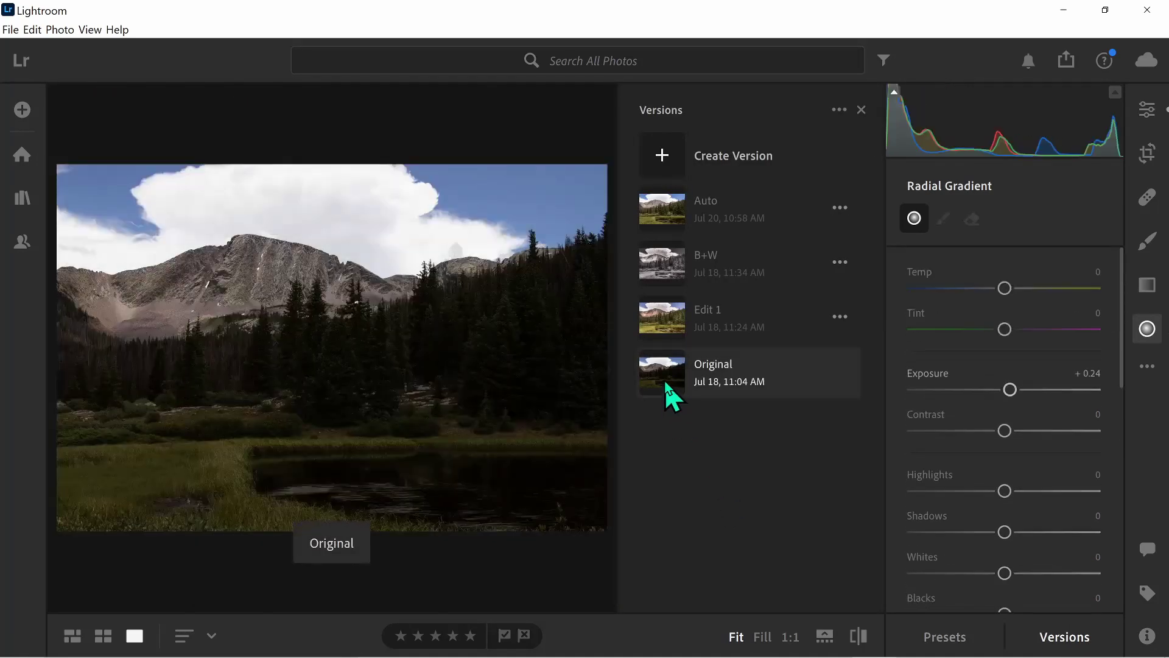